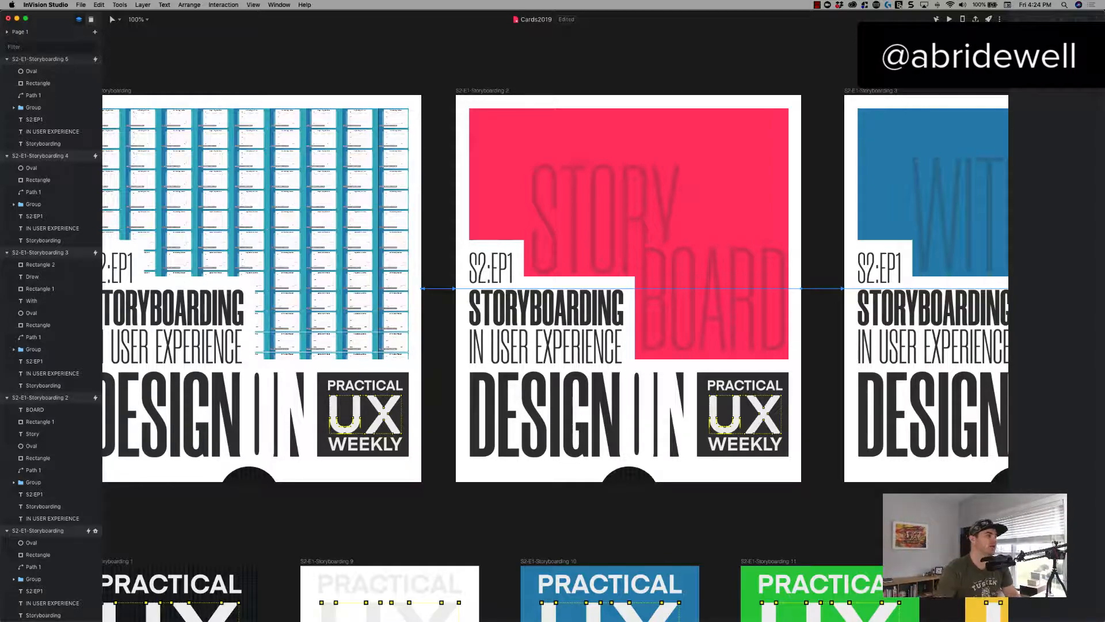
# Check the Morganite font weights available for the S2:EP1 text on the first card
pyautogui.hscroll(-10, 582, 322)
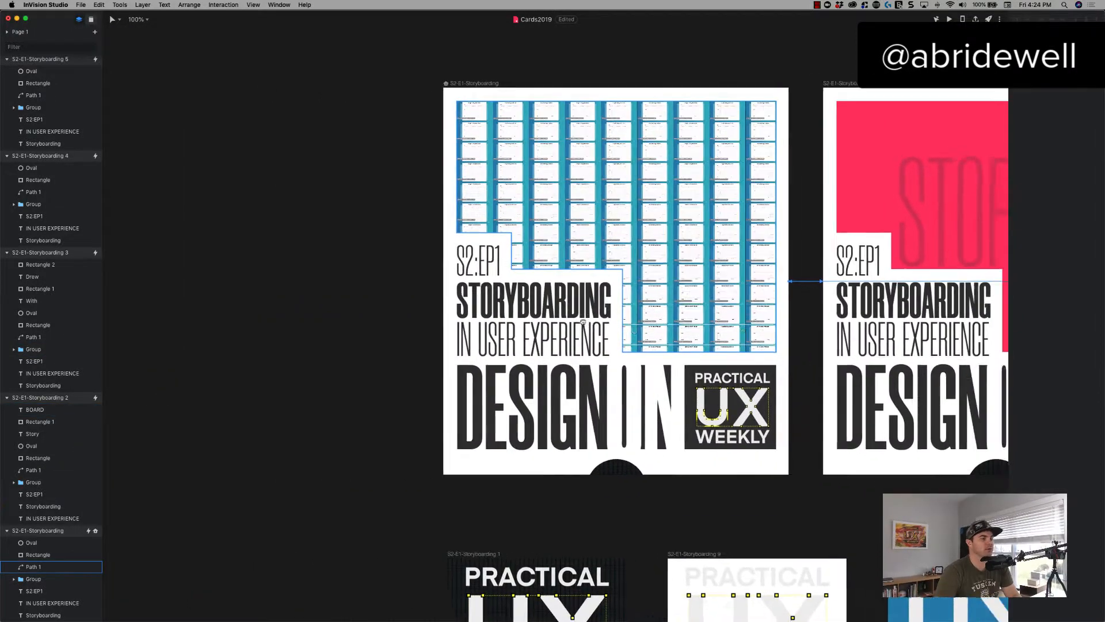
pyautogui.hscroll(6, 583, 322)
pyautogui.scroll(1, 582, 321)
pyautogui.click(275, 307)
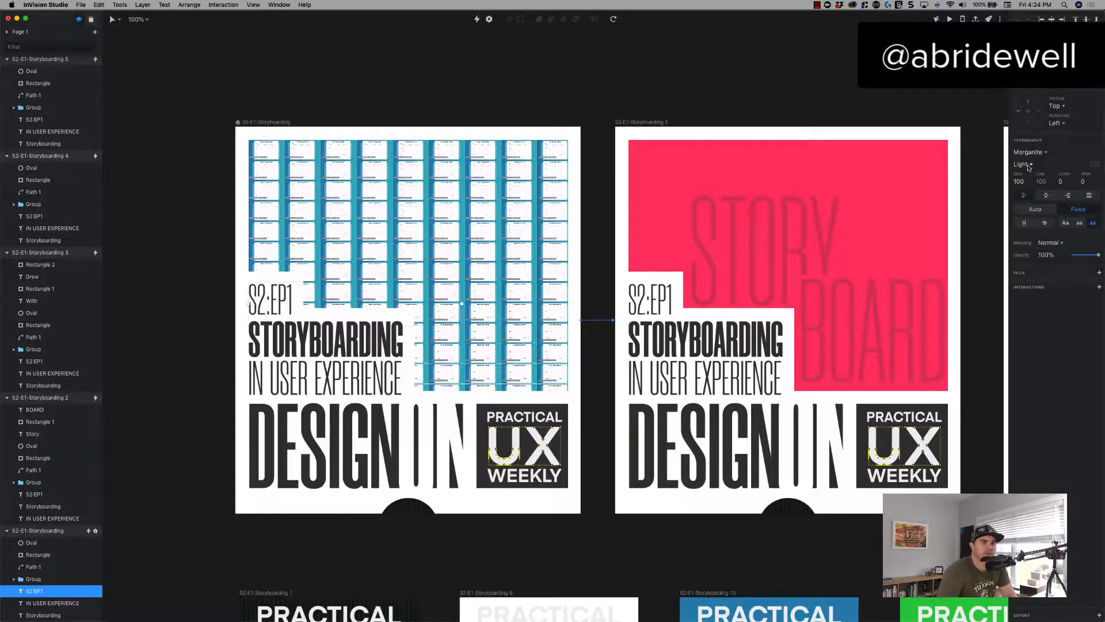
pyautogui.click(1023, 165)
pyautogui.scroll(-3, 1027, 196)
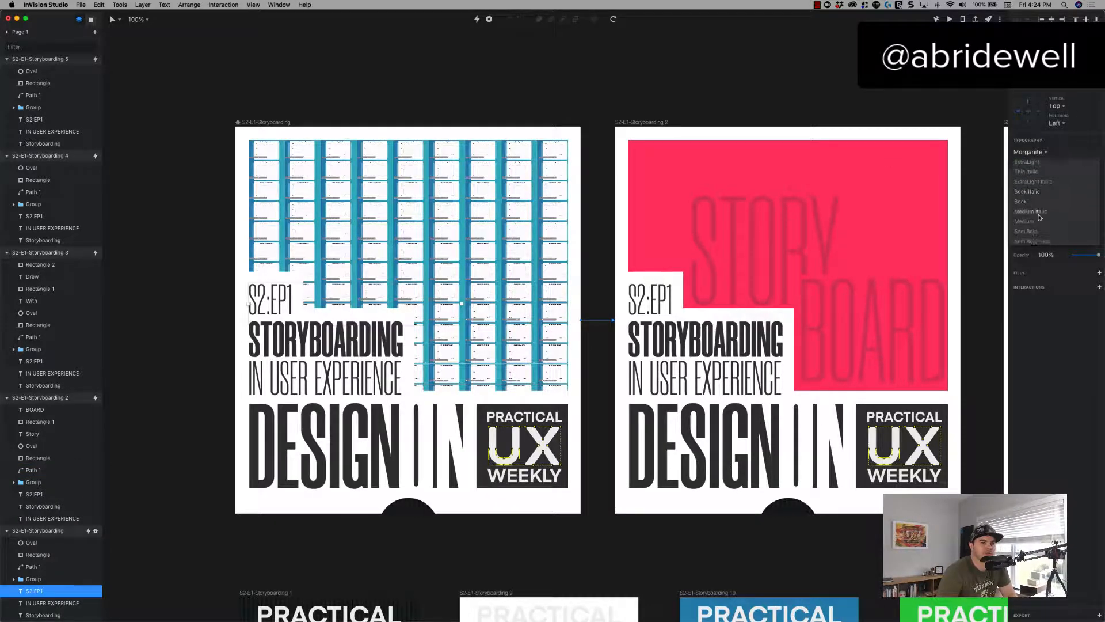
pyautogui.click(541, 101)
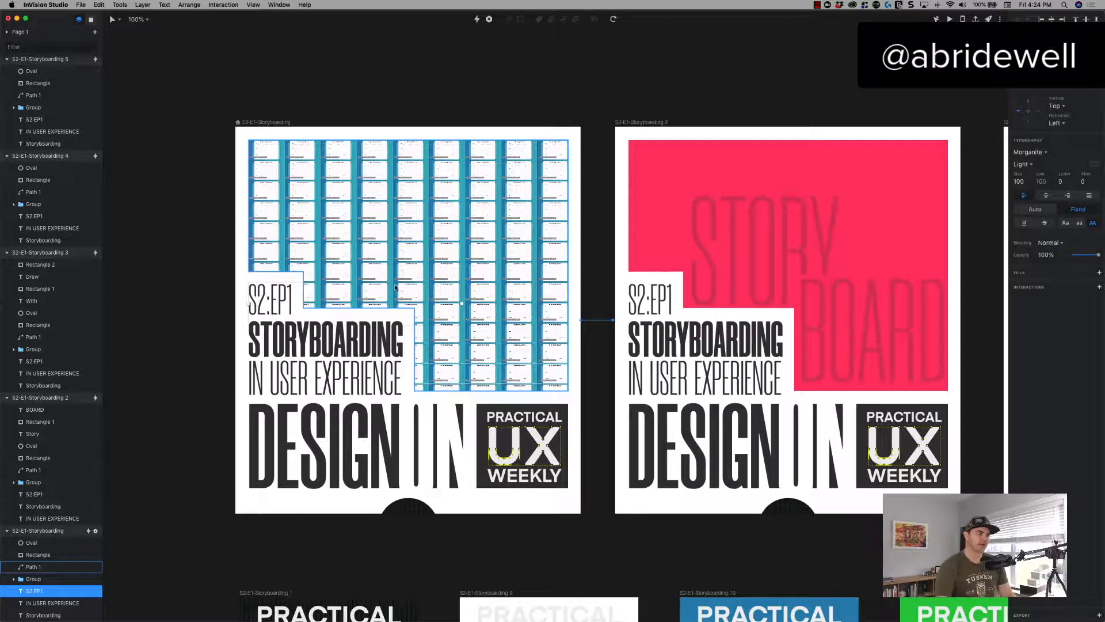
# Try a 100% tile size on the first card's worksheet image fill and restore it to 8%
pyautogui.click(406, 266)
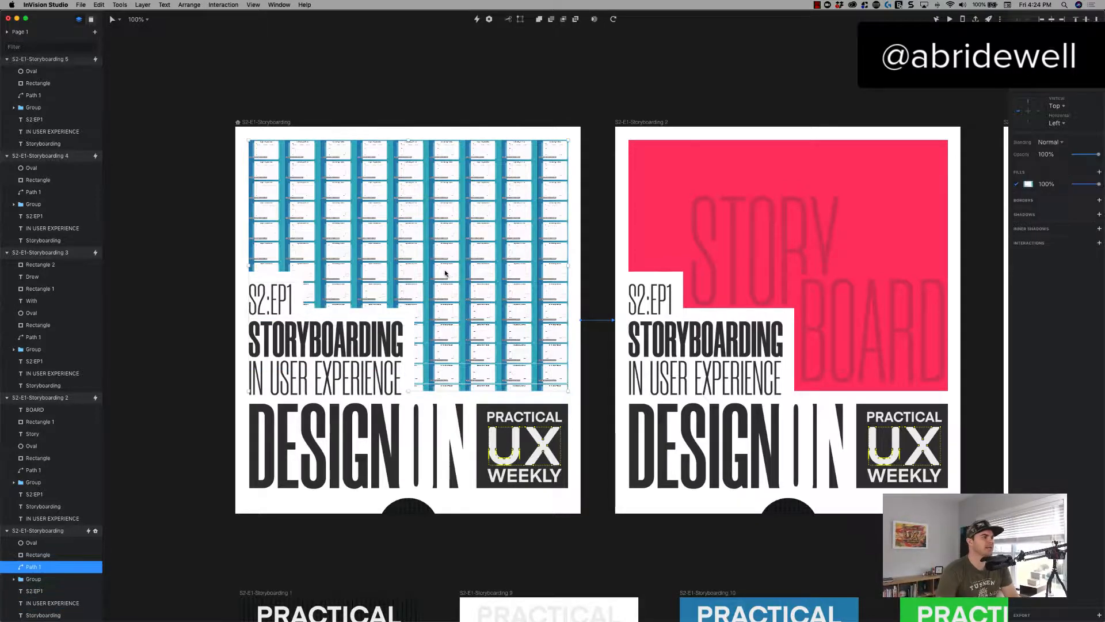
pyautogui.click(1028, 184)
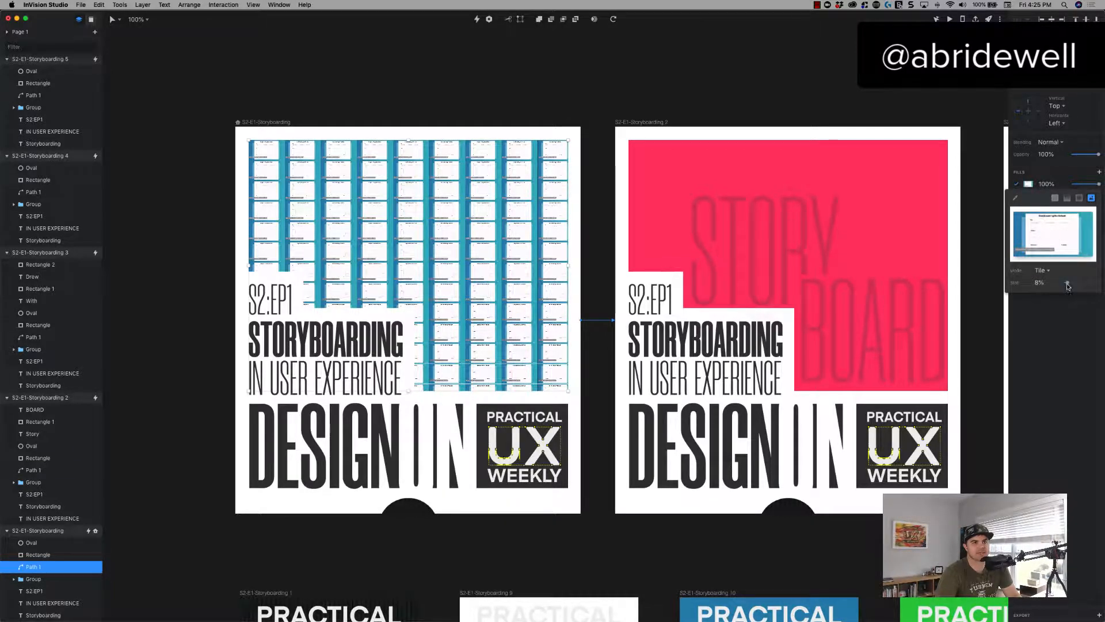
pyautogui.moveTo(1067, 286); pyautogui.dragTo(1092, 284)
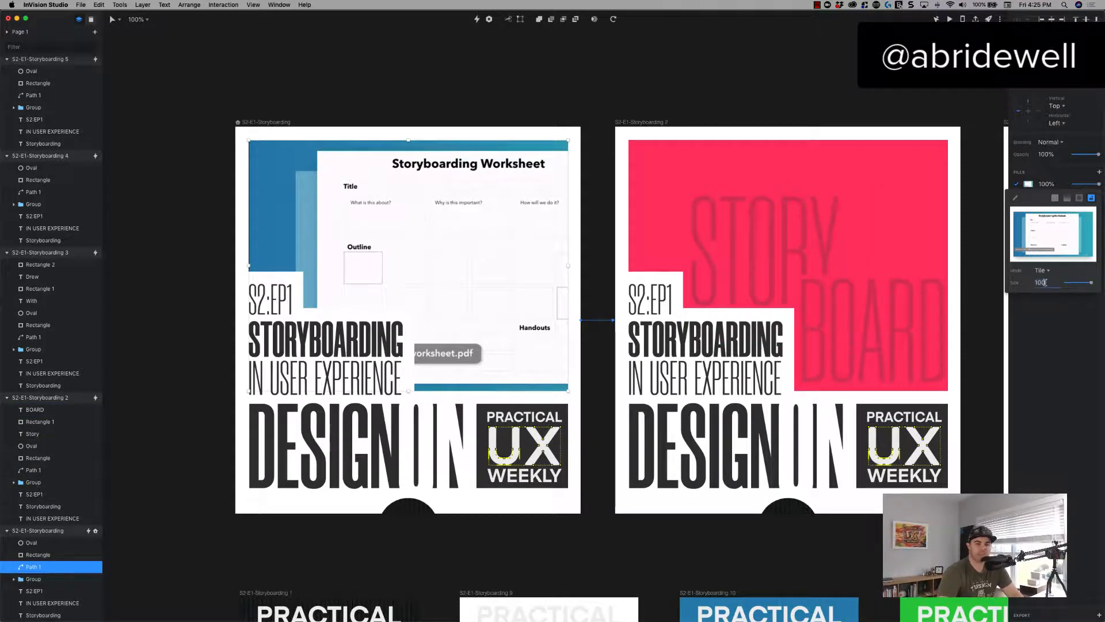
pyautogui.write('8')
pyautogui.press('Return')
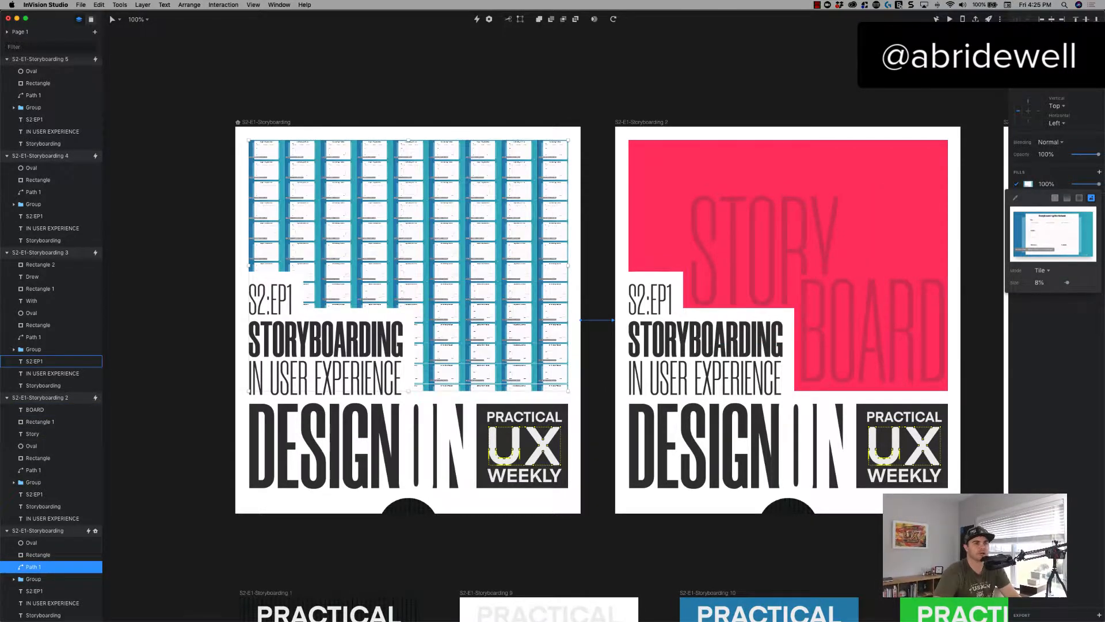
pyautogui.click(416, 109)
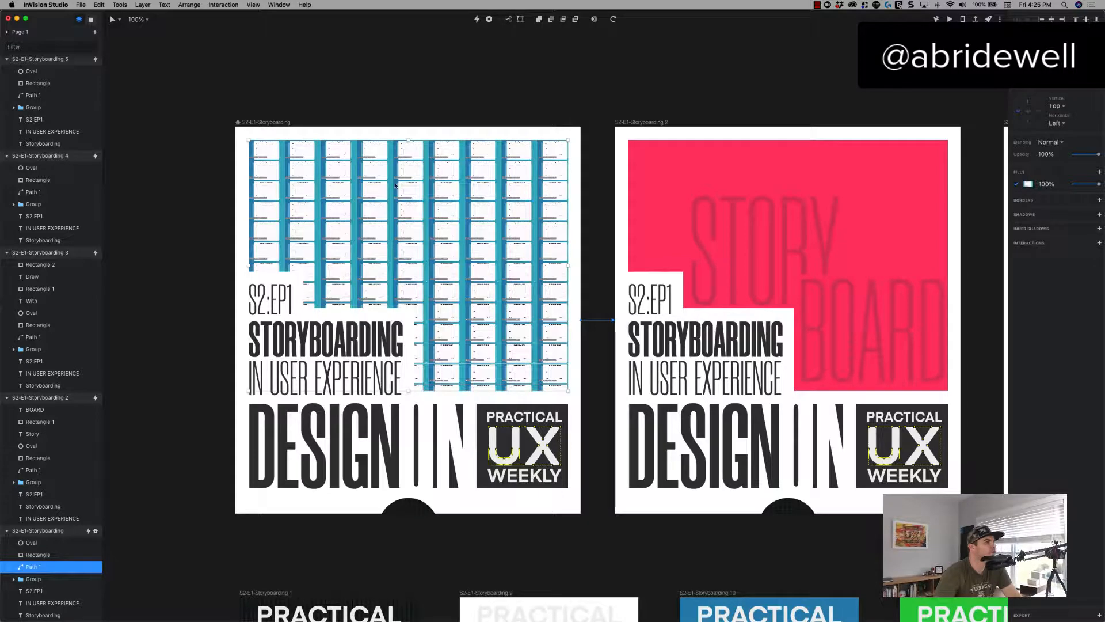
# Preview the prototype starting from the first S2-E1-Storyboarding artboard
pyautogui.click(637, 334)
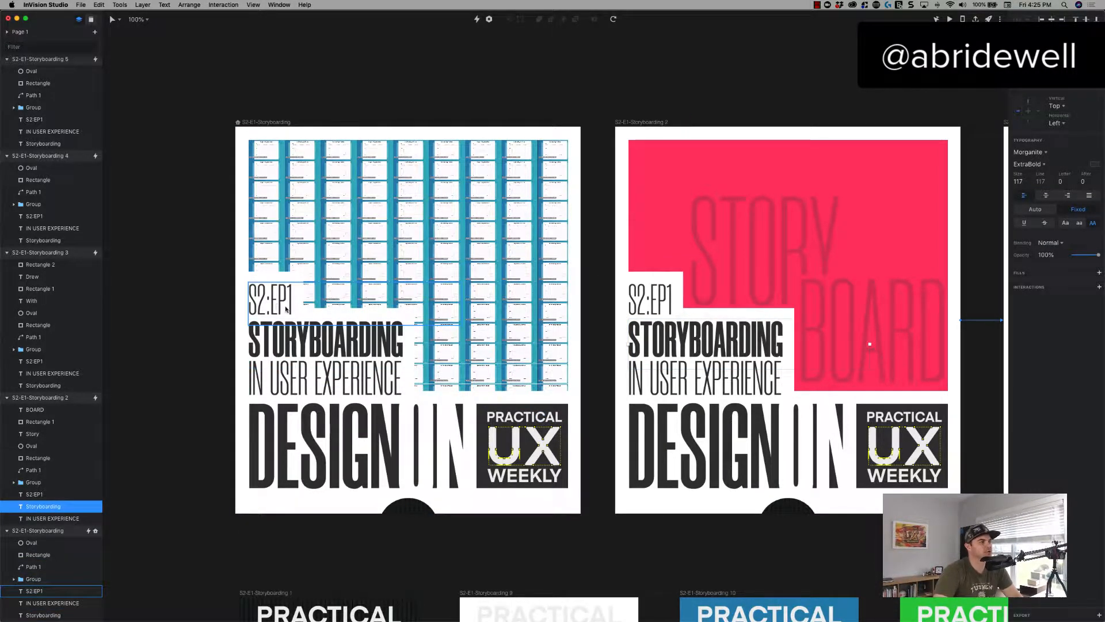
pyautogui.click(258, 122)
pyautogui.press('super+p')
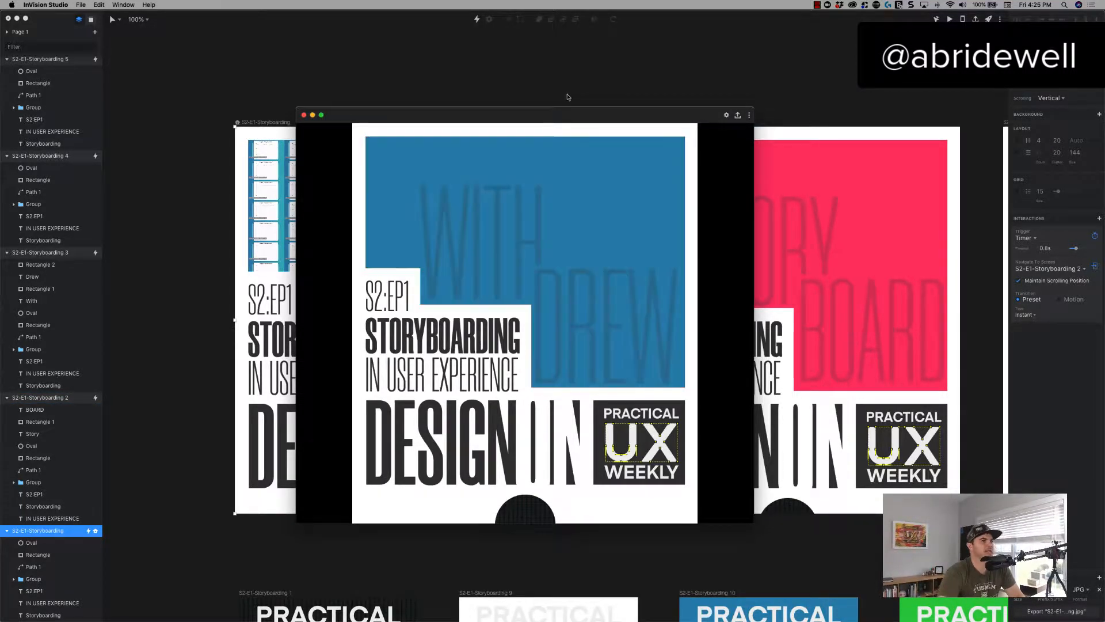
# Try a white preview border (ffffff), restore it to black (000000), and close the preview
pyautogui.click(726, 115)
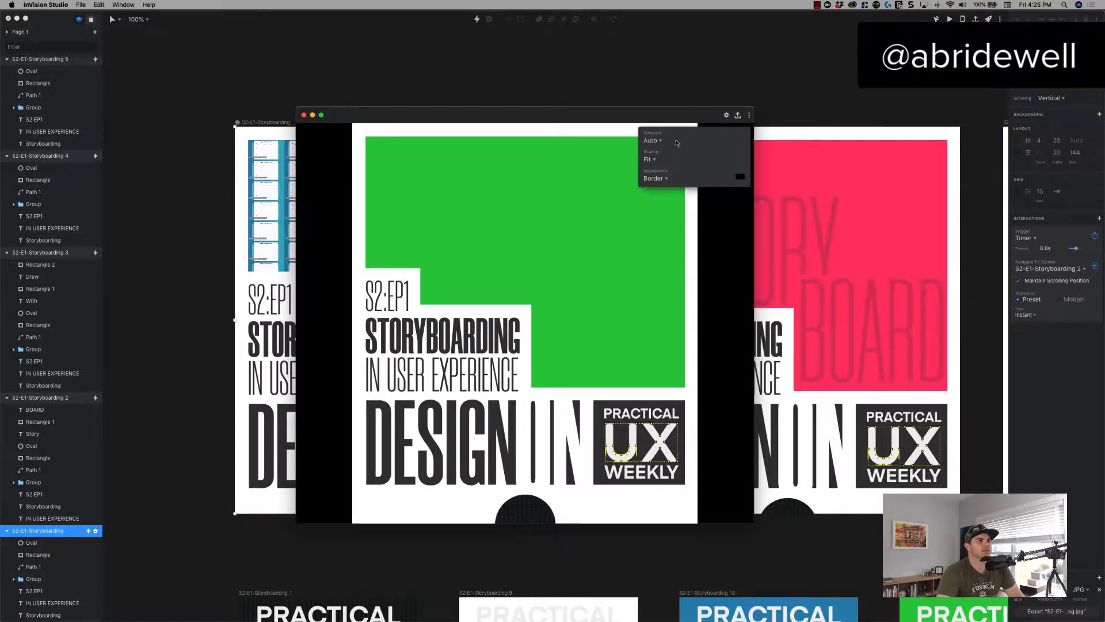
pyautogui.click(655, 177)
pyautogui.click(721, 213)
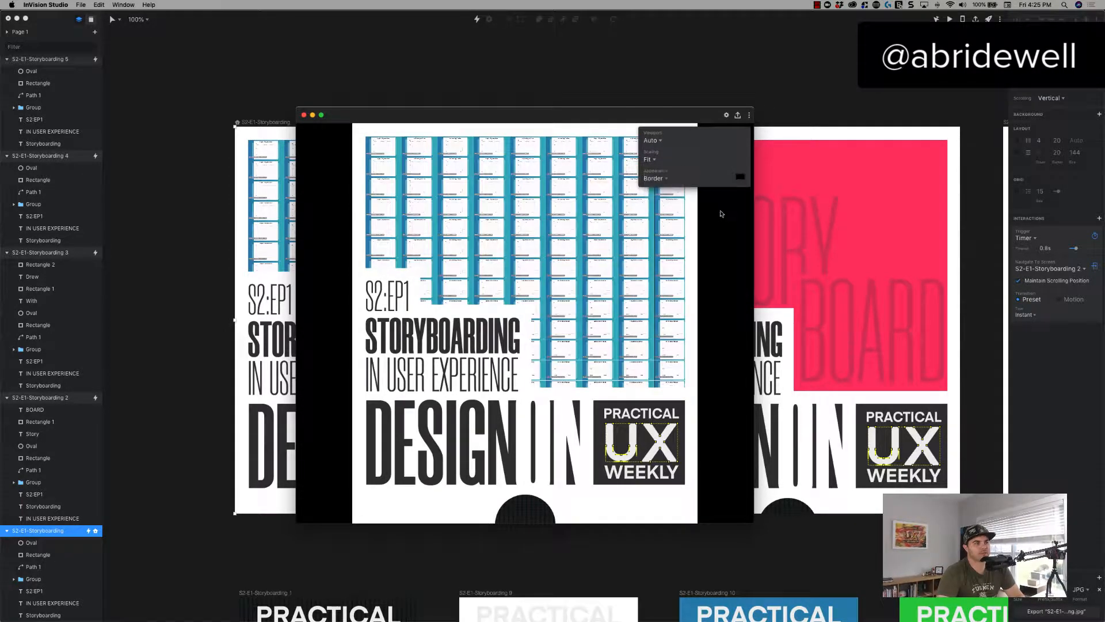
pyautogui.click(741, 177)
pyautogui.moveTo(734, 188); pyautogui.dragTo(683, 217)
pyautogui.click(723, 297)
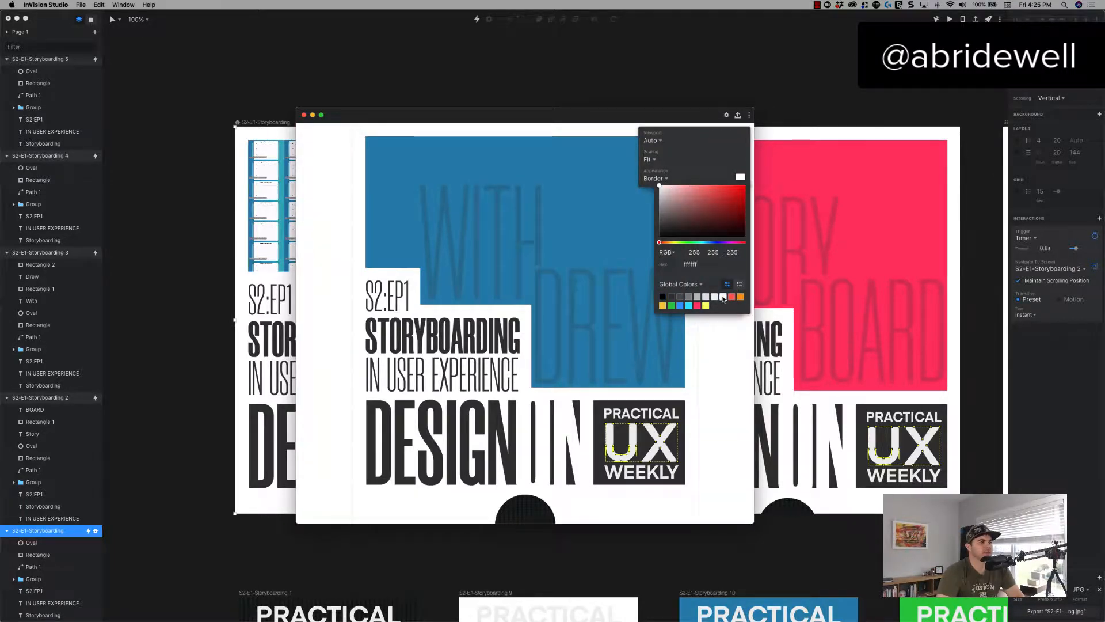
pyautogui.click(662, 297)
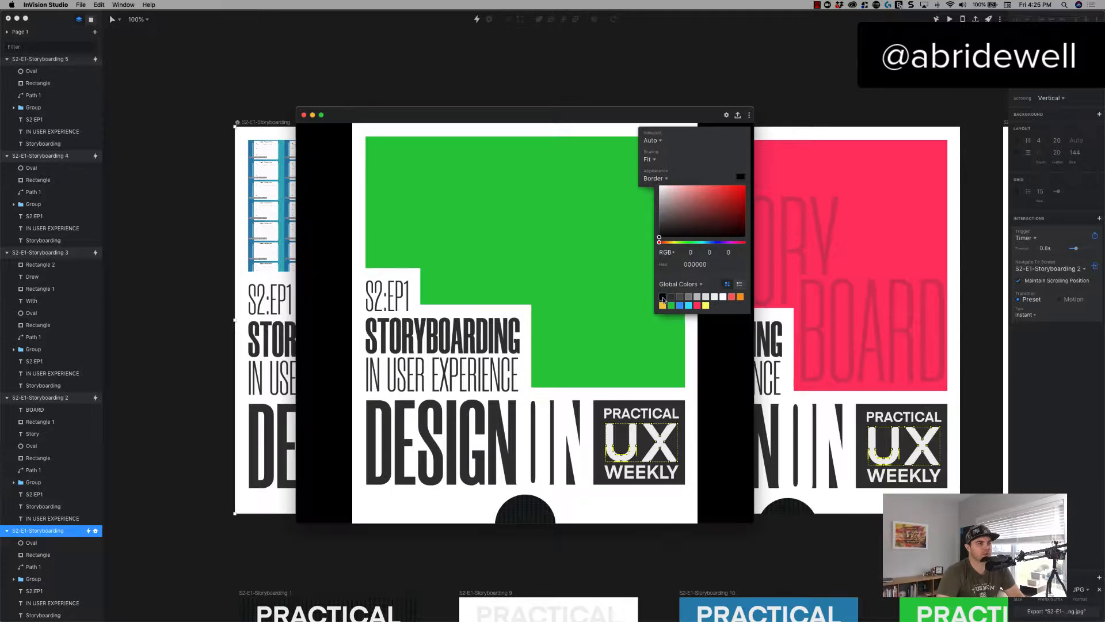
pyautogui.click(635, 116)
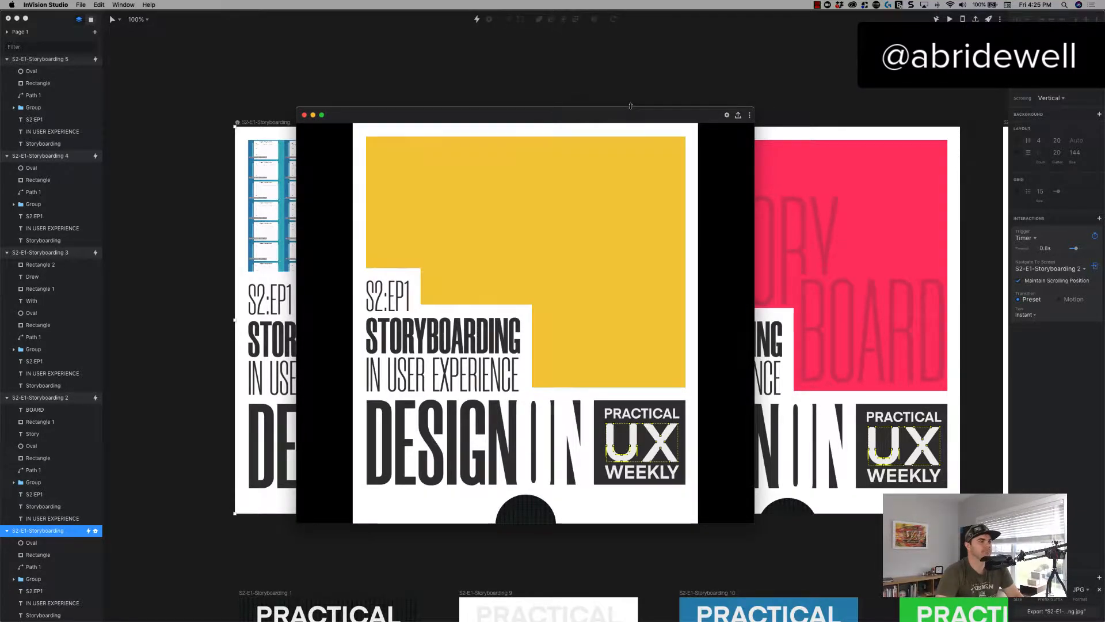
pyautogui.click(304, 110)
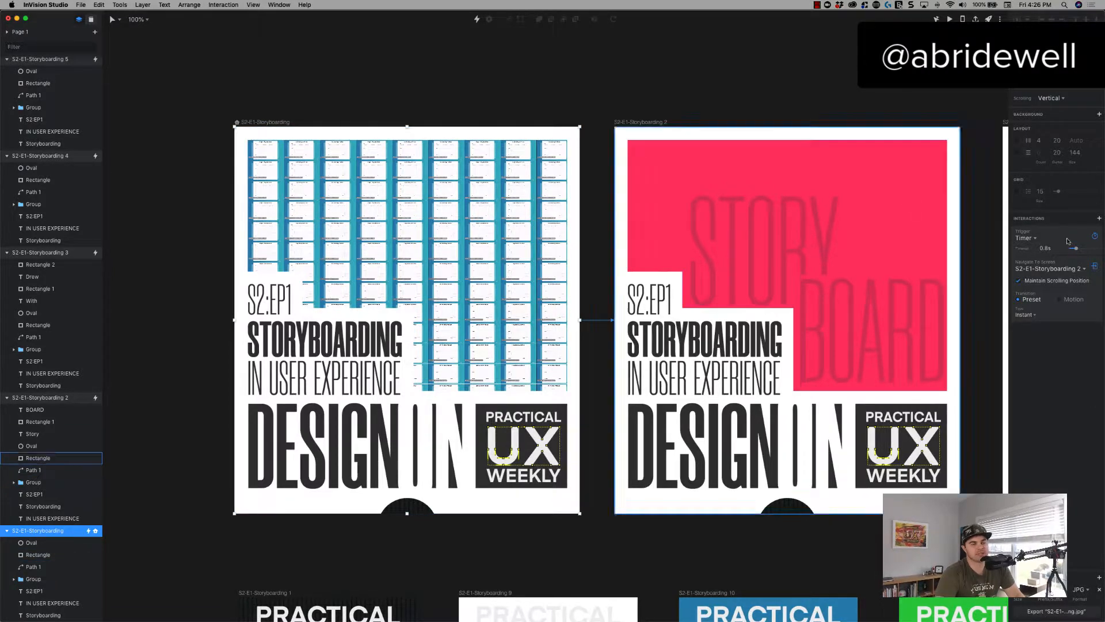
# Examine the trigger and transition type options of the first artboard's timer interaction
pyautogui.click(1026, 238)
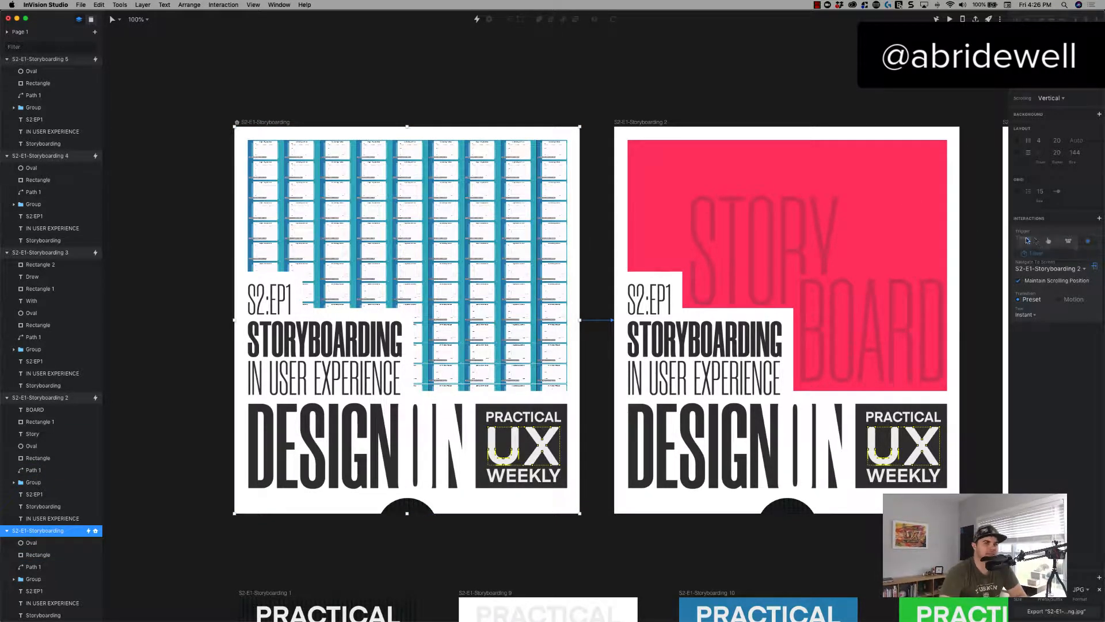
pyautogui.click(1081, 369)
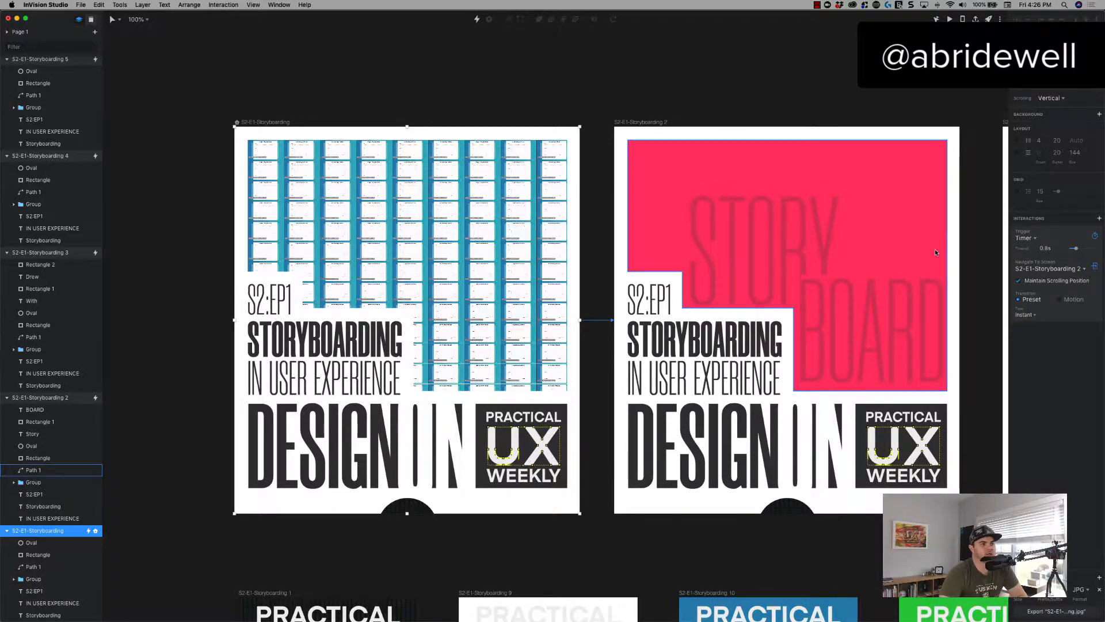
pyautogui.click(1029, 317)
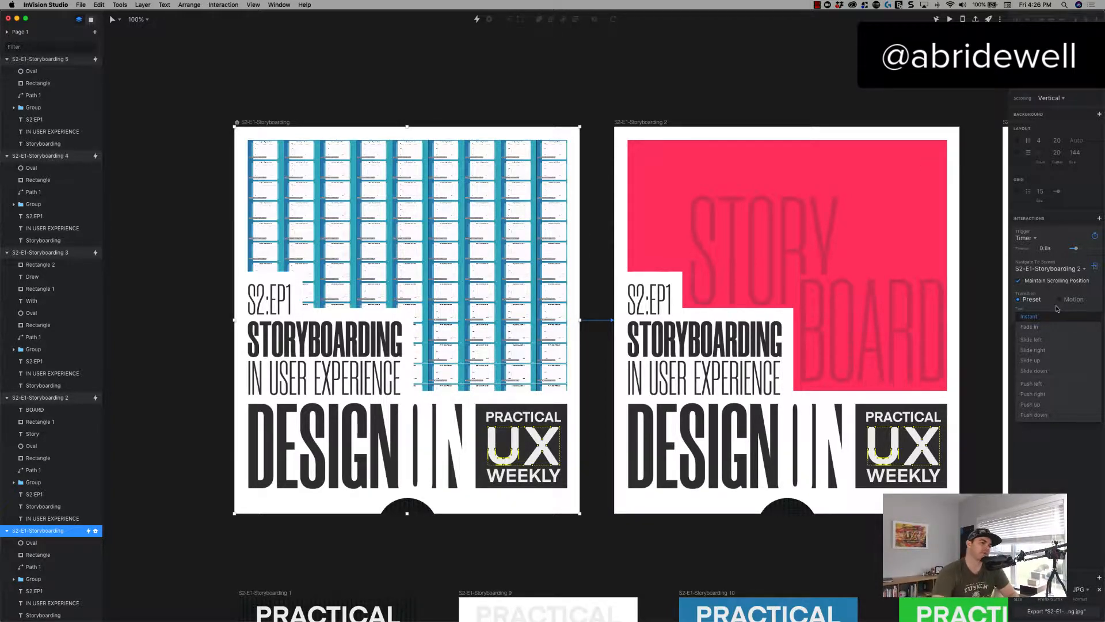
pyautogui.click(793, 110)
# Try redrawing the interaction link from S2-E1-Storyboarding 2 to S2-E1-Storyboarding 3
pyautogui.click(624, 123)
pyautogui.hscroll(6, 624, 123)
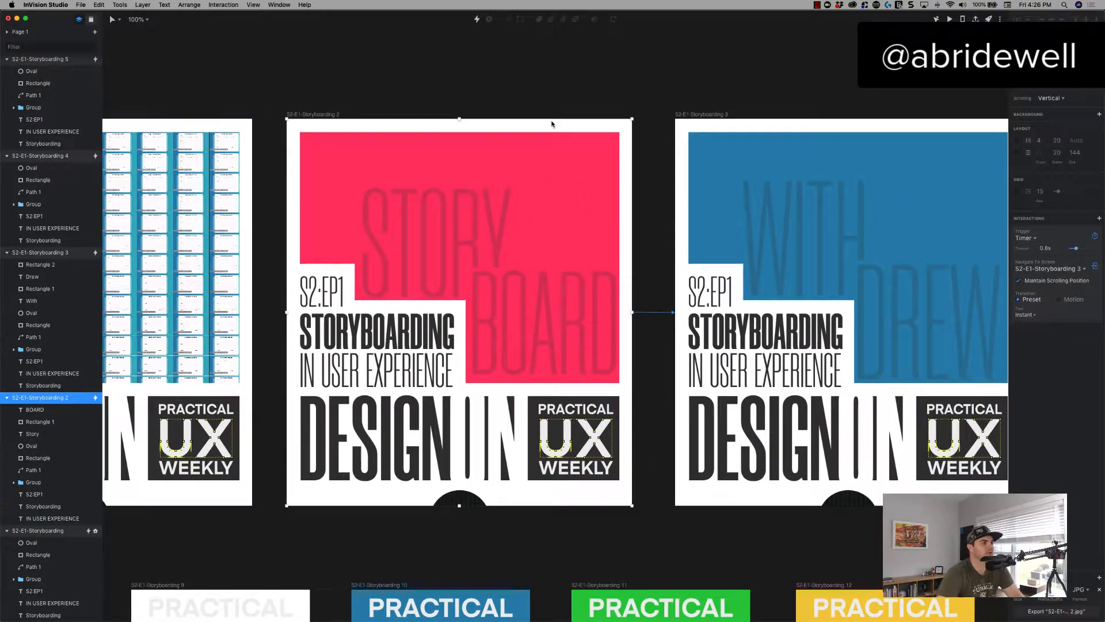
pyautogui.moveTo(632, 312); pyautogui.dragTo(869, 280)
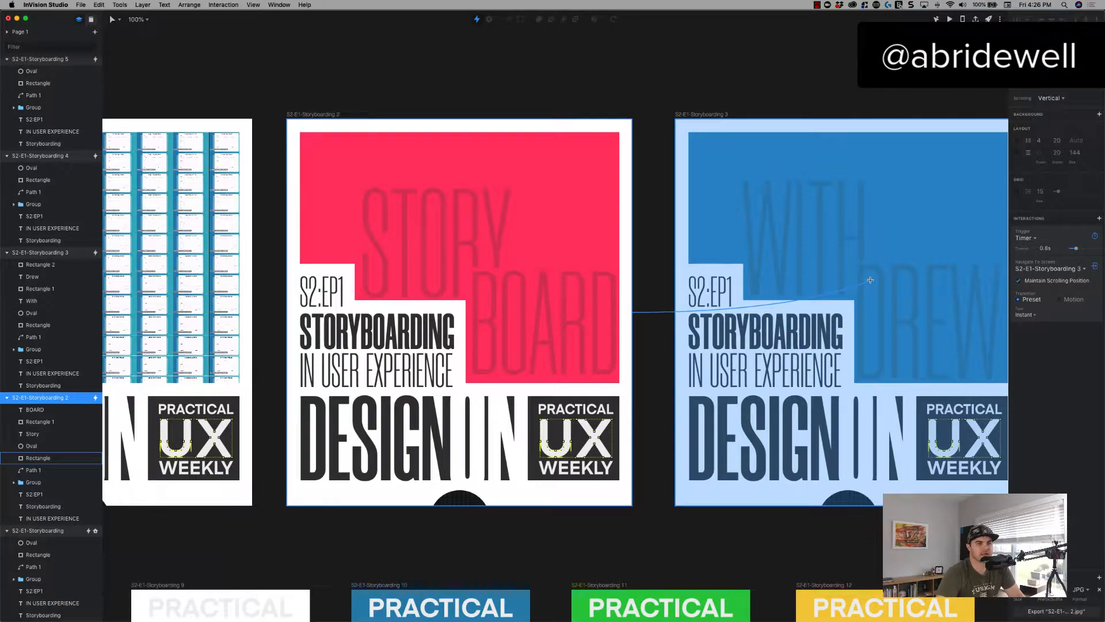
pyautogui.moveTo(1003, 260); pyautogui.dragTo(1003, 260)
# Look over the remaining large cards and the row of smaller cards below them
pyautogui.hscroll(7, 633, 287)
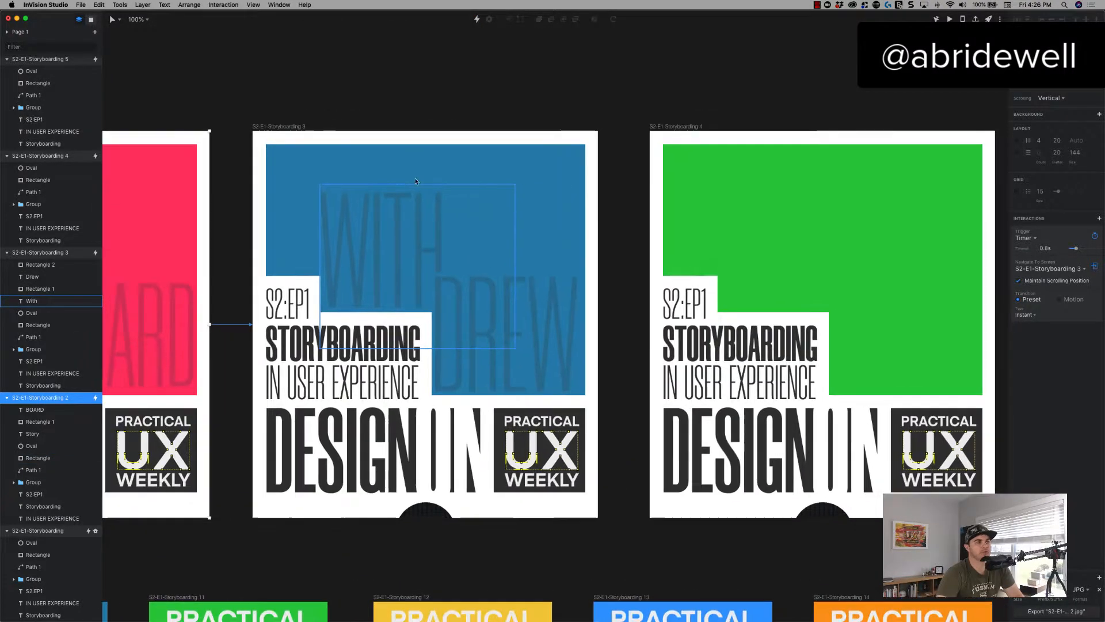
pyautogui.hscroll(10, 817, 254)
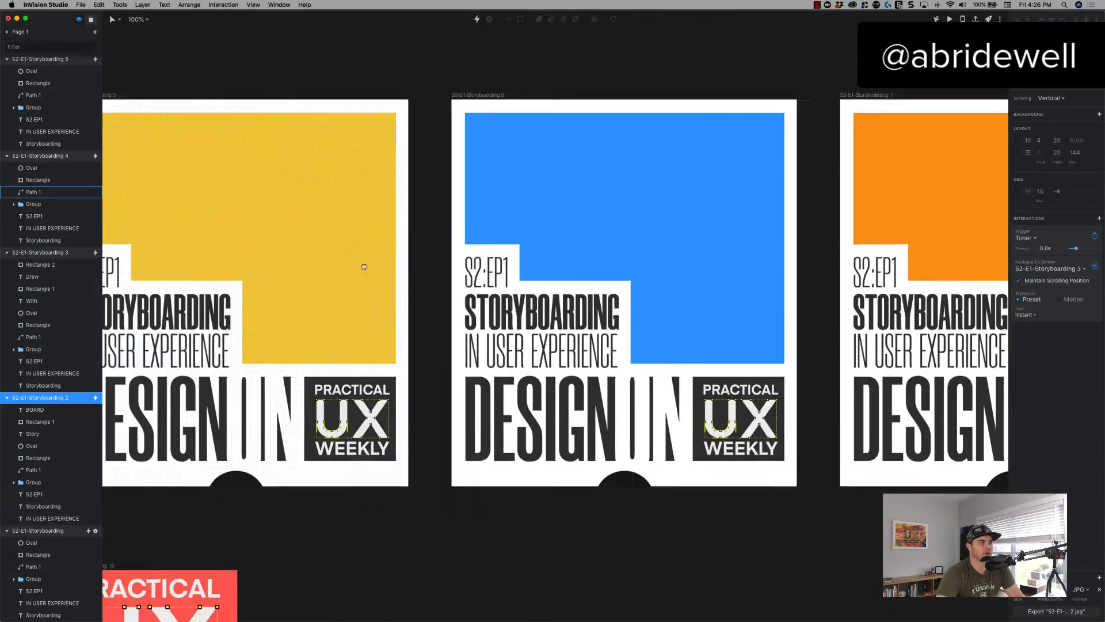
pyautogui.moveTo(364, 266); pyautogui.dragTo(299, 258)
pyautogui.moveTo(705, 280)
pyautogui.mouseDown()
pyautogui.moveTo(634, 264)
pyautogui.moveTo(643, 264)
pyautogui.mouseUp()
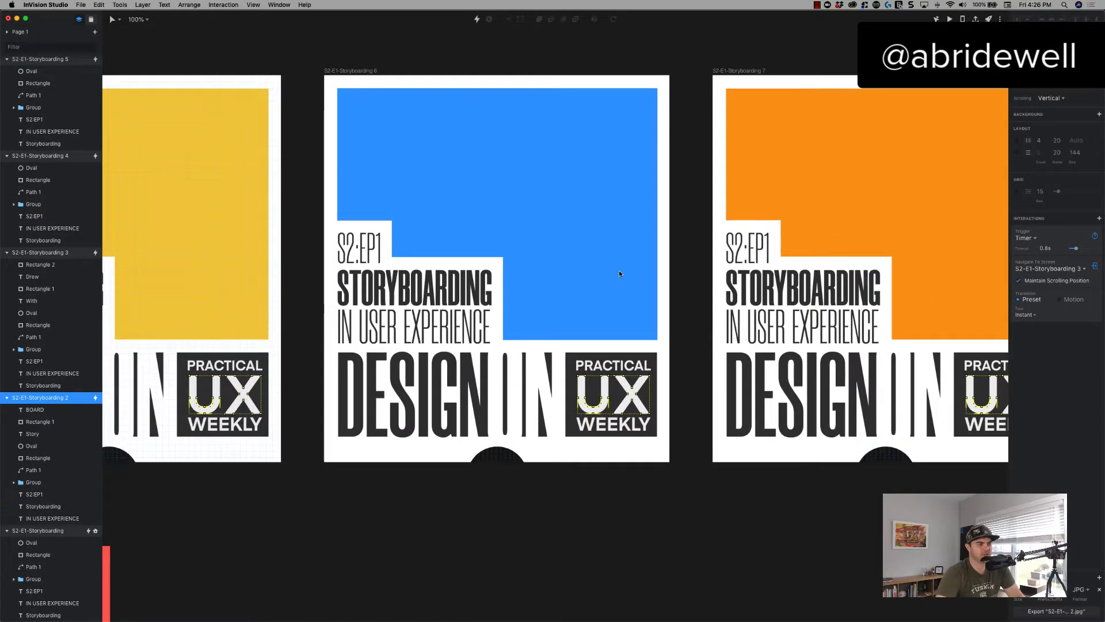
pyautogui.scroll(-2, 619, 272)
pyautogui.scroll(-10, 619, 272)
pyautogui.moveTo(366, 343); pyautogui.dragTo(663, 323)
pyautogui.moveTo(282, 369); pyautogui.dragTo(506, 345)
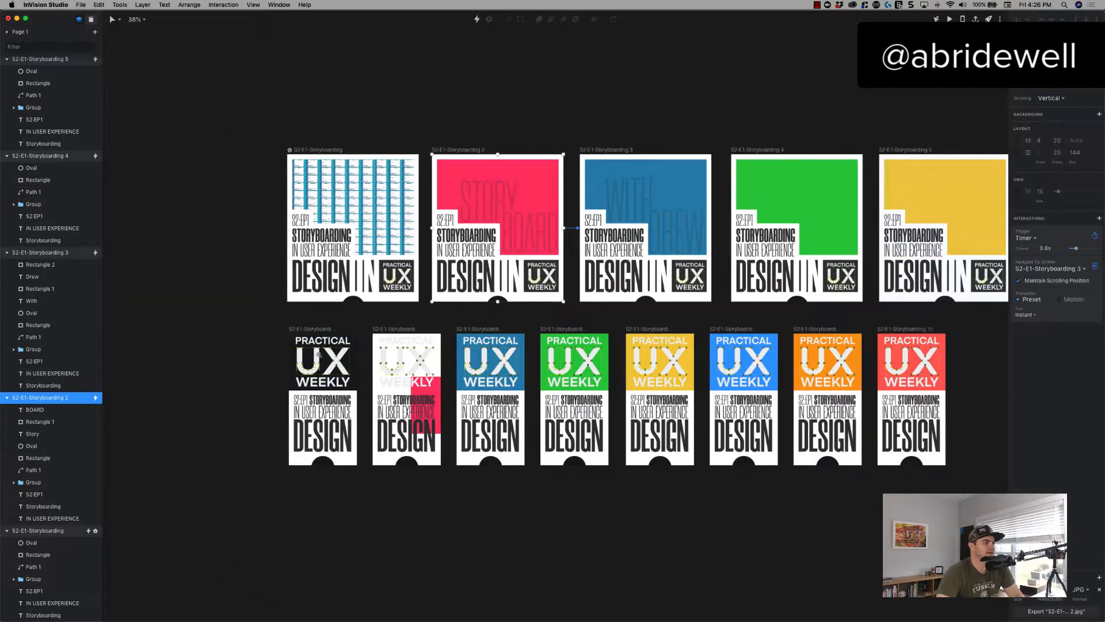
# Move the pink background fill on S2-E1-Storyboarding 9 so it covers the area behind the Practical UX Weekly logo
pyautogui.press('z')
pyautogui.moveTo(279, 319); pyautogui.dragTo(510, 498)
pyautogui.click(691, 257)
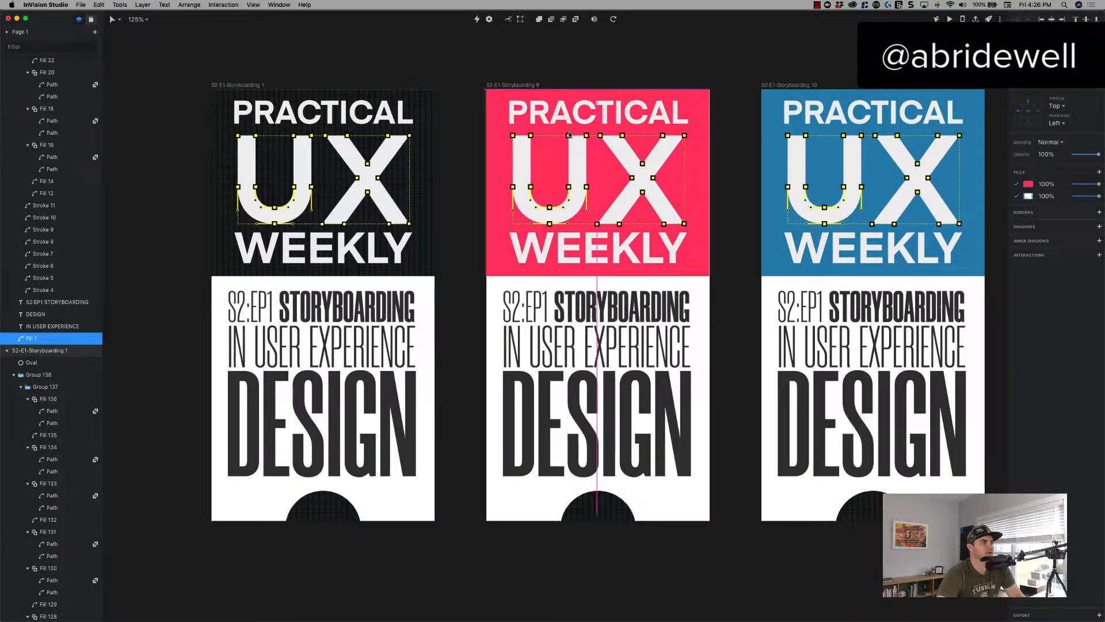
# Link S2-E1-Storyboarding 1 to S2-E1-Storyboarding 9 with a 0.8s timer trigger and a Fade in transition
pyautogui.click(331, 82)
pyautogui.click(223, 86)
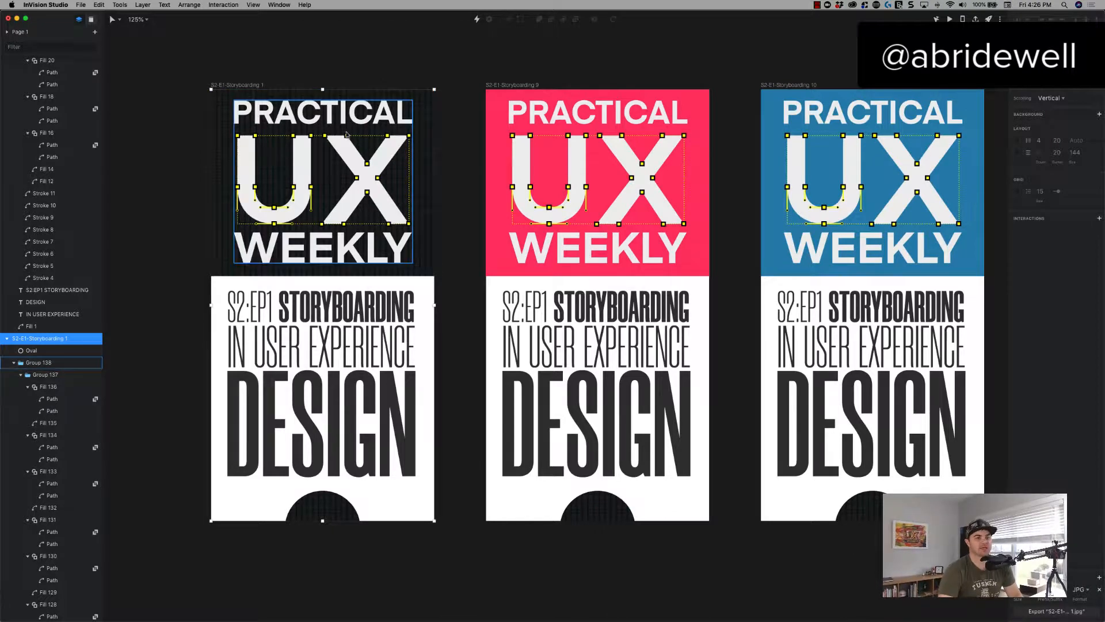
pyautogui.press('c')
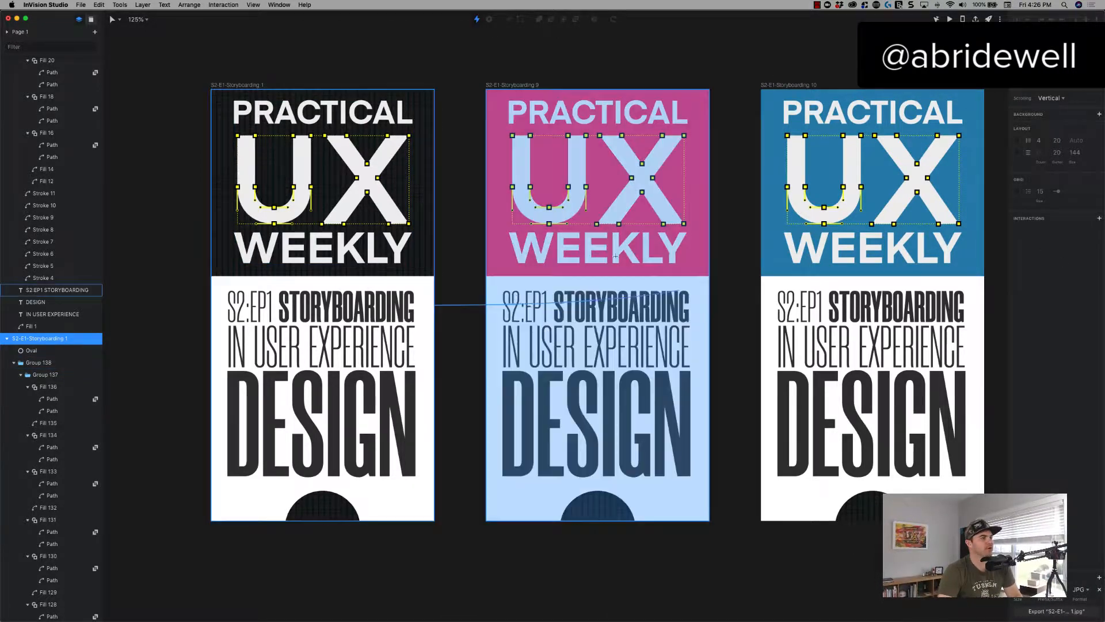
pyautogui.click(586, 252)
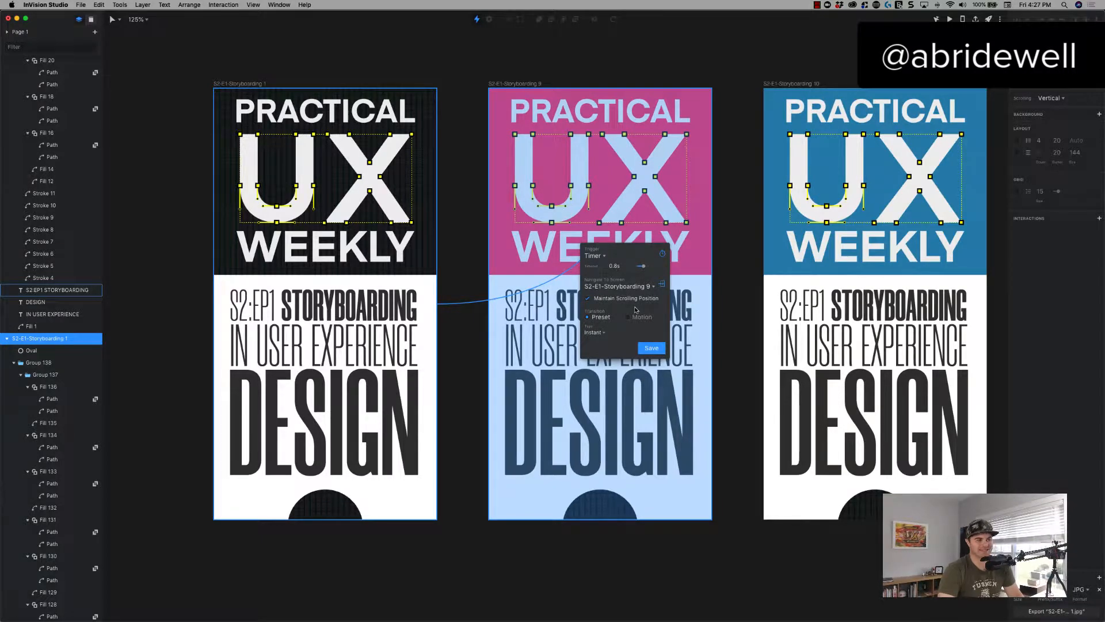
pyautogui.click(594, 333)
pyautogui.click(604, 346)
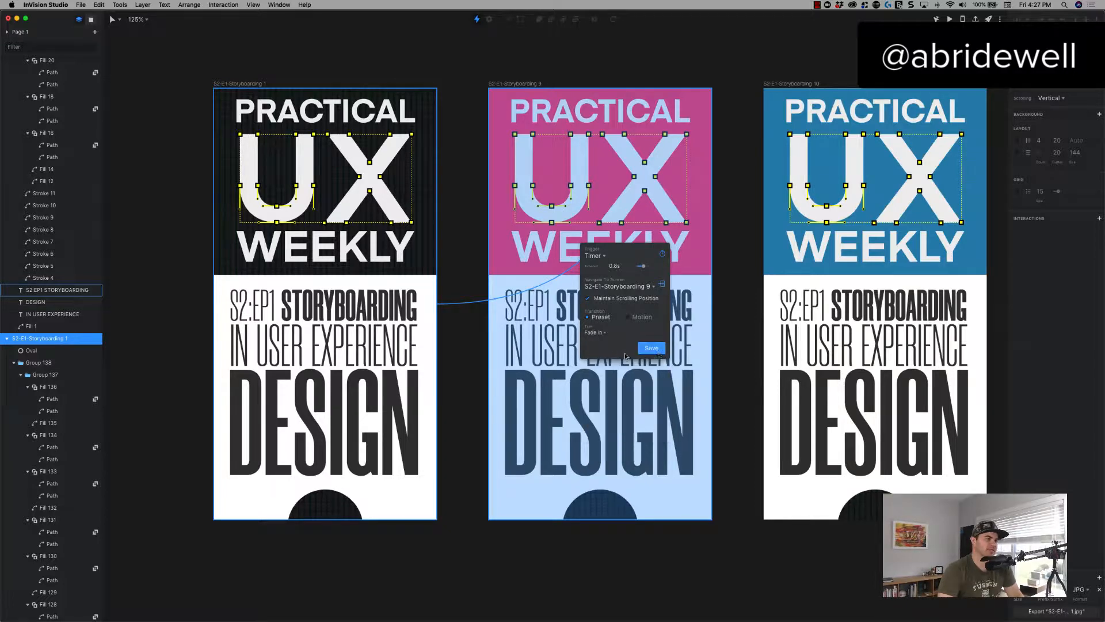
pyautogui.click(656, 348)
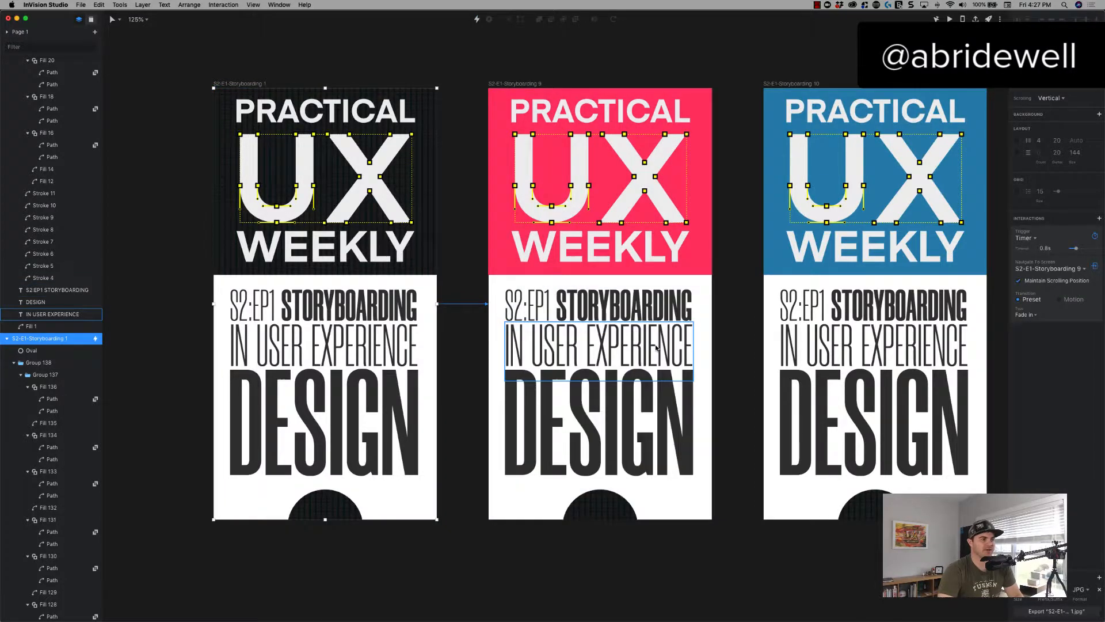
# Link S2-E1-Storyboarding 9 to S2-E1-Storyboarding 10 with the timer trigger and Fade in transition
pyautogui.click(527, 85)
pyautogui.press('c')
pyautogui.click(823, 168)
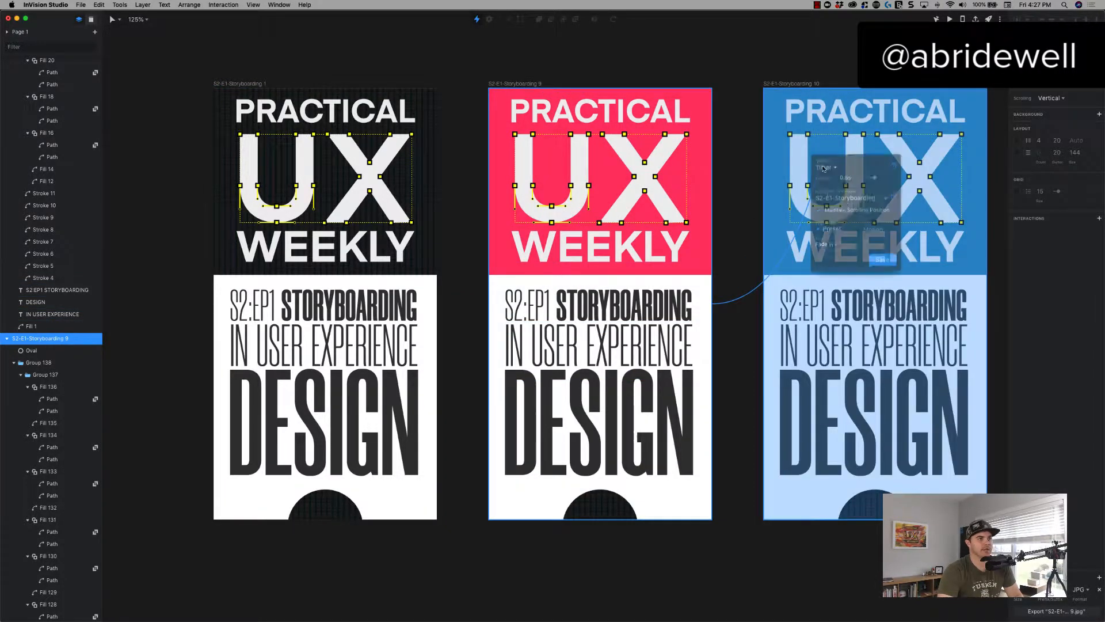
pyautogui.click(884, 261)
# Link S2-E1-Storyboarding 10 to S2-E1-Storyboarding 11 with a 0.8s timer trigger and a Fade in transition
pyautogui.click(808, 84)
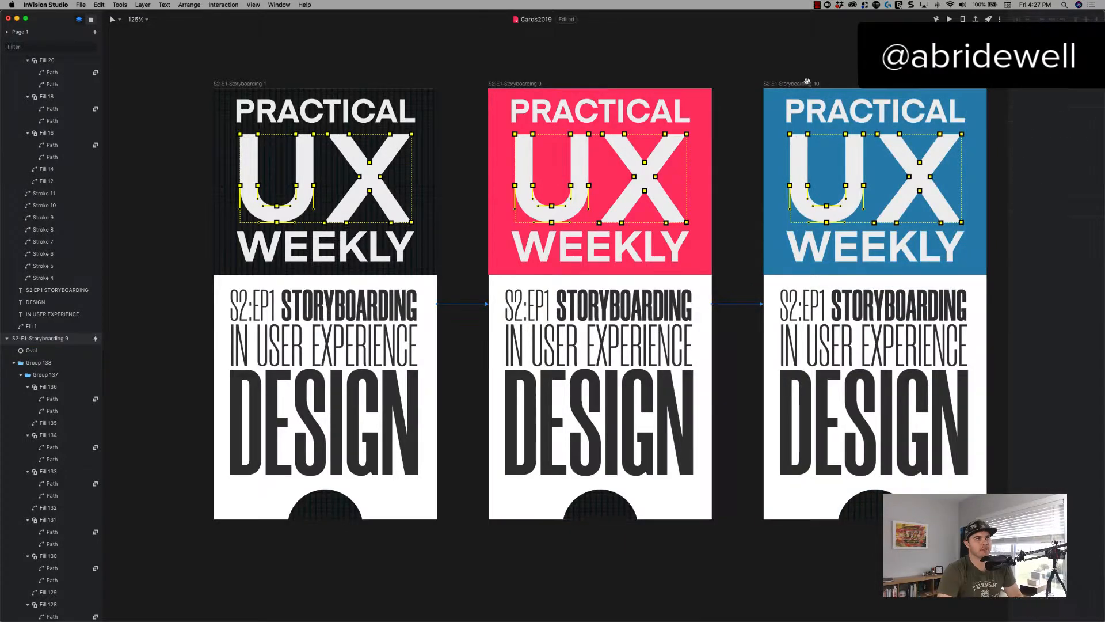
pyautogui.moveTo(797, 82); pyautogui.dragTo(397, 118)
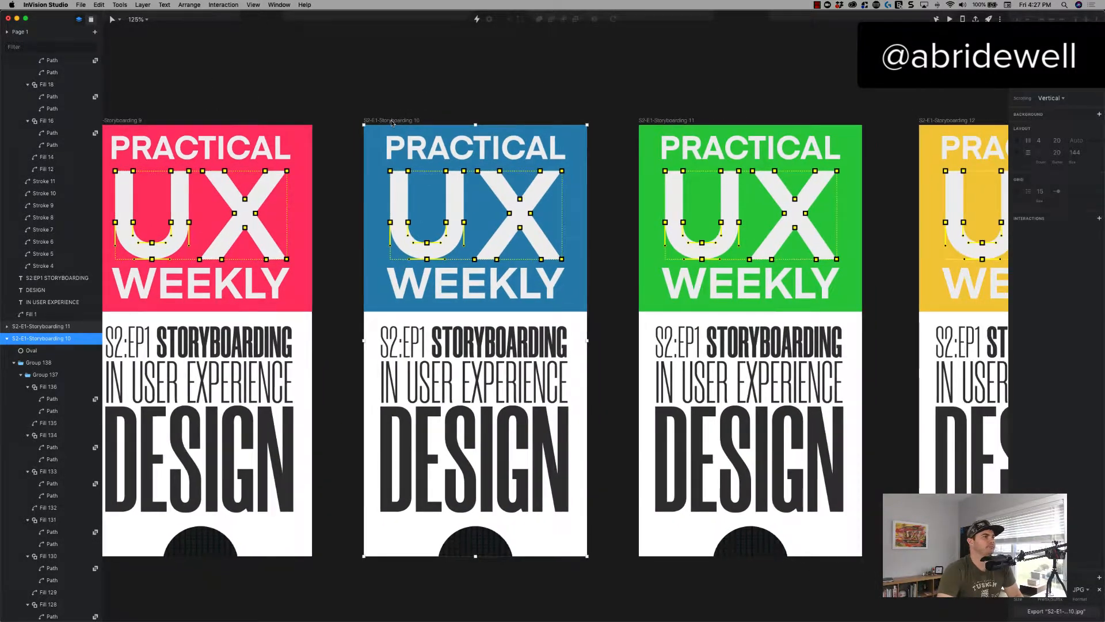
pyautogui.press('c')
pyautogui.click(672, 261)
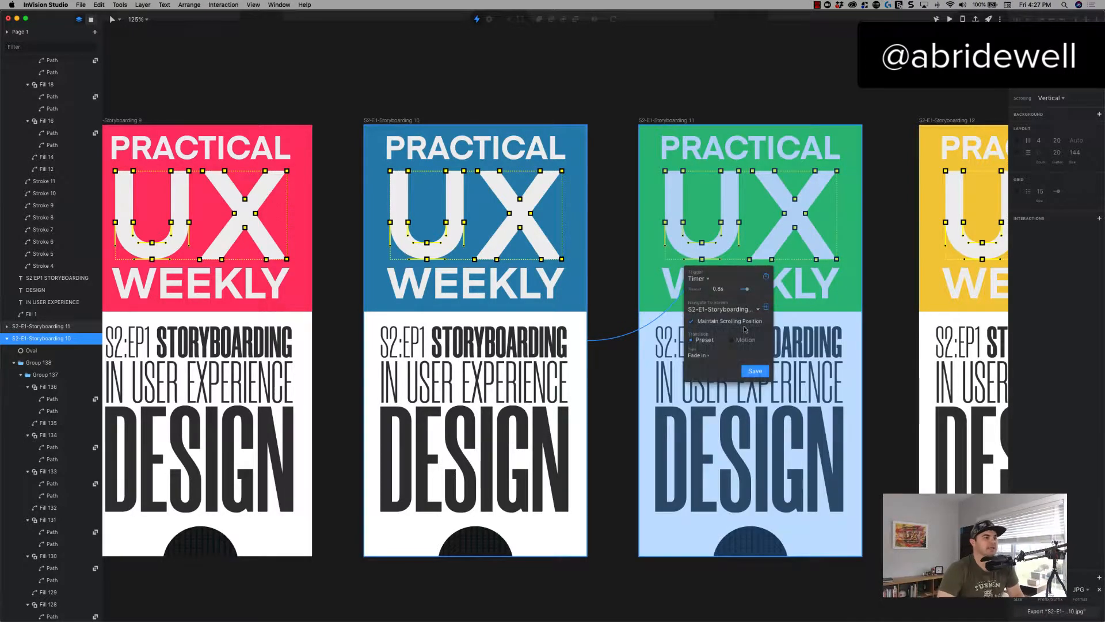
pyautogui.click(751, 373)
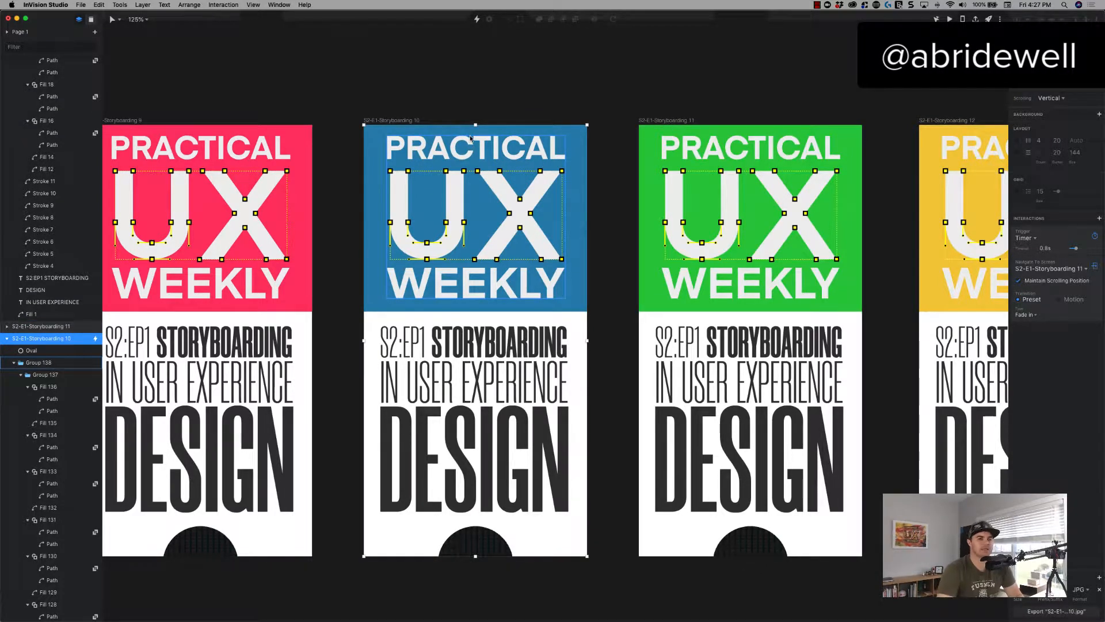
# Copy the interactions of S2-E1-Storyboarding 10 and paste them onto S2-E1-Storyboarding 11
pyautogui.rightClick(392, 121)
pyautogui.click(430, 194)
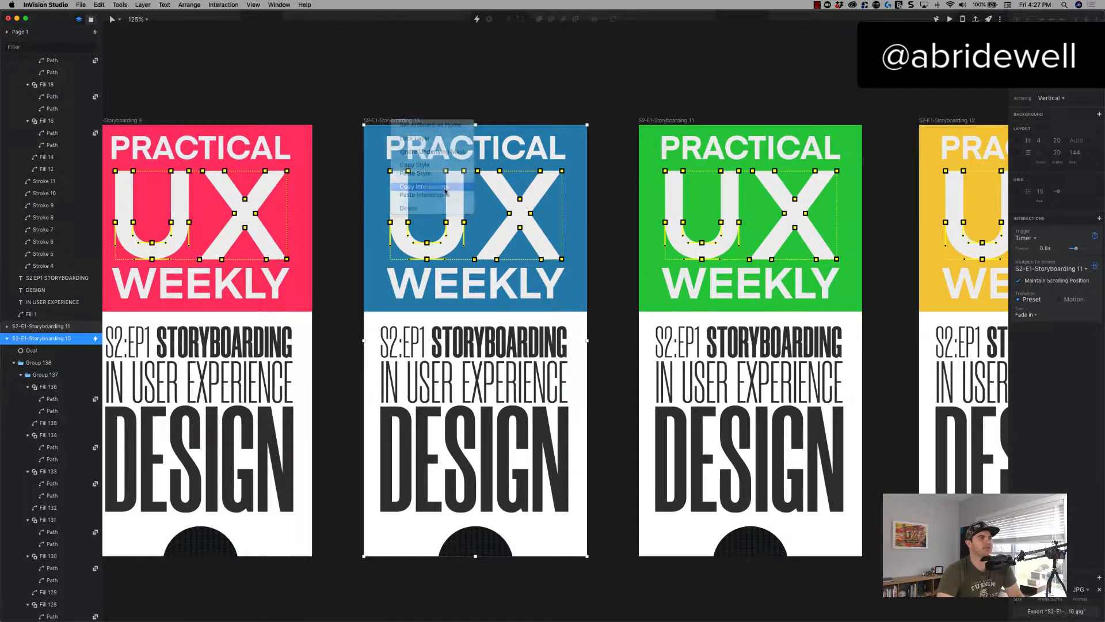
pyautogui.click(675, 125)
pyautogui.rightClick(675, 123)
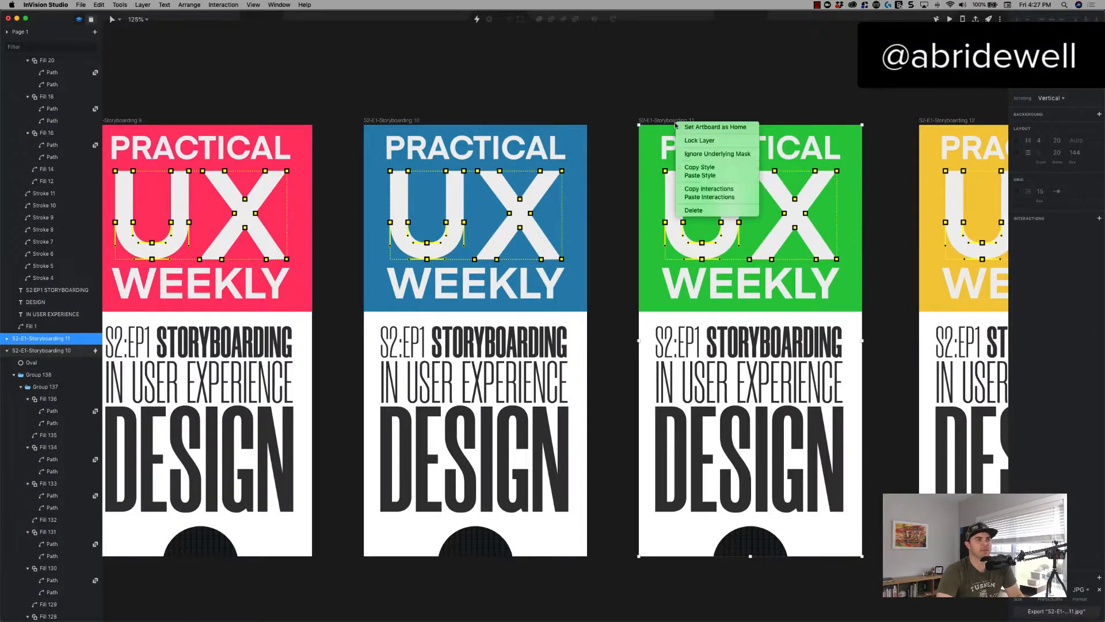
pyautogui.click(700, 196)
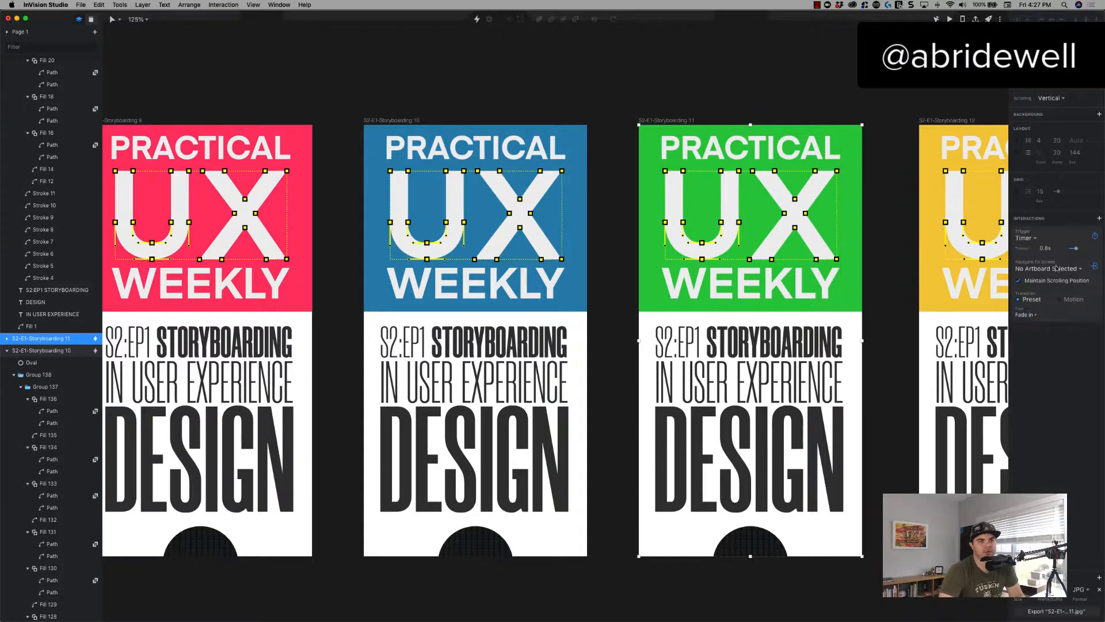
# Link the green S2-E1-Storyboarding 11 artboard to S2-E1-Storyboarding 12 with the 0.8s timer and Fade in transition
pyautogui.click(1042, 270)
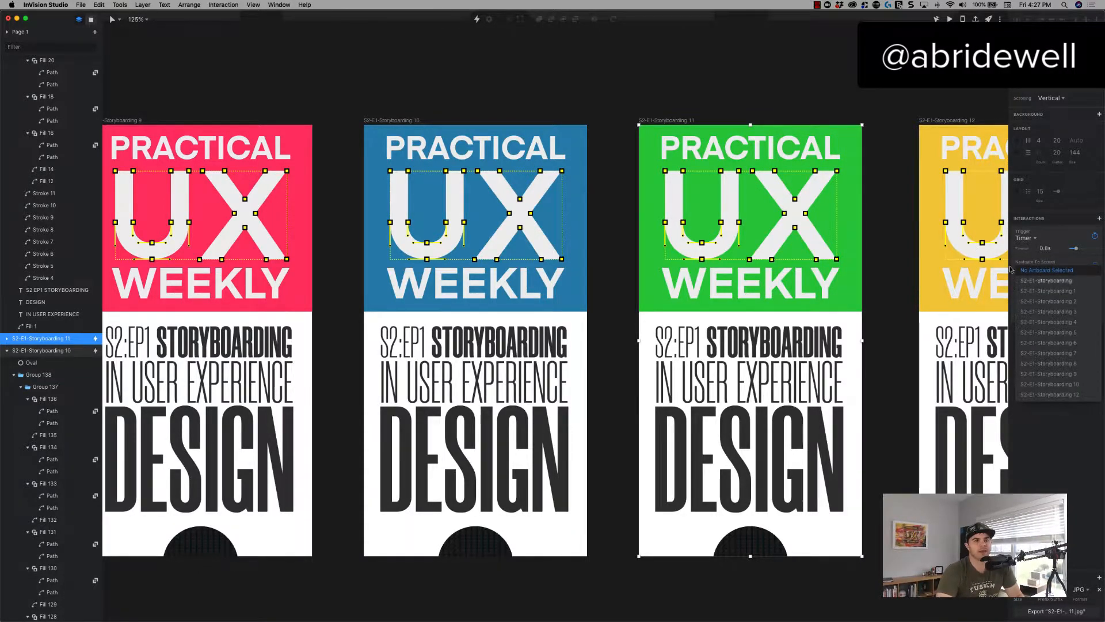
pyautogui.click(834, 141)
pyautogui.press('c')
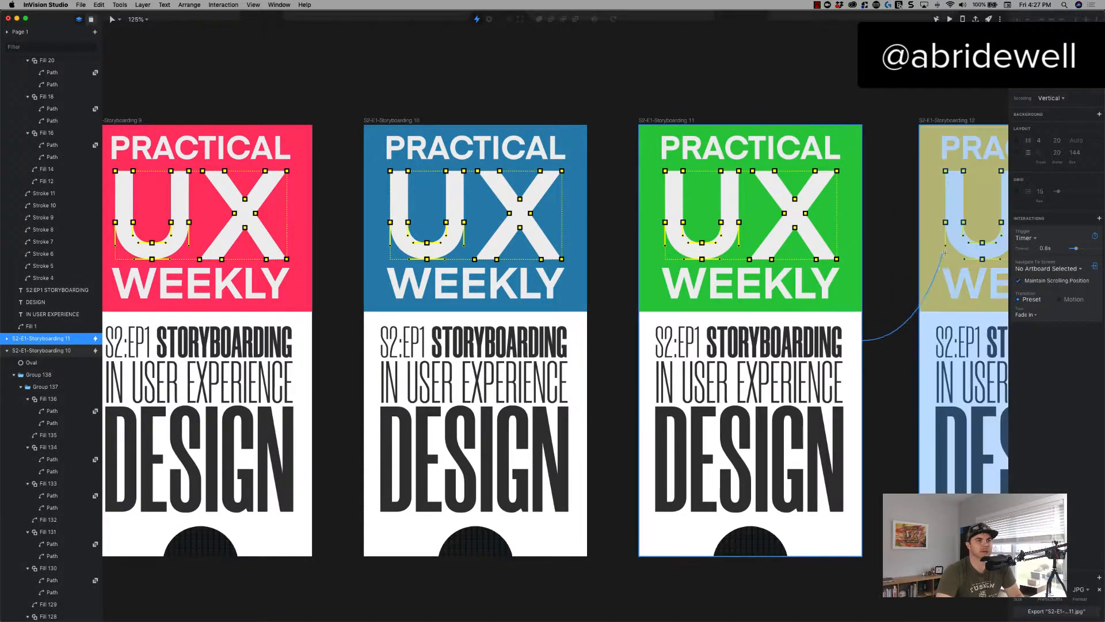
pyautogui.click(986, 284)
pyautogui.click(1010, 348)
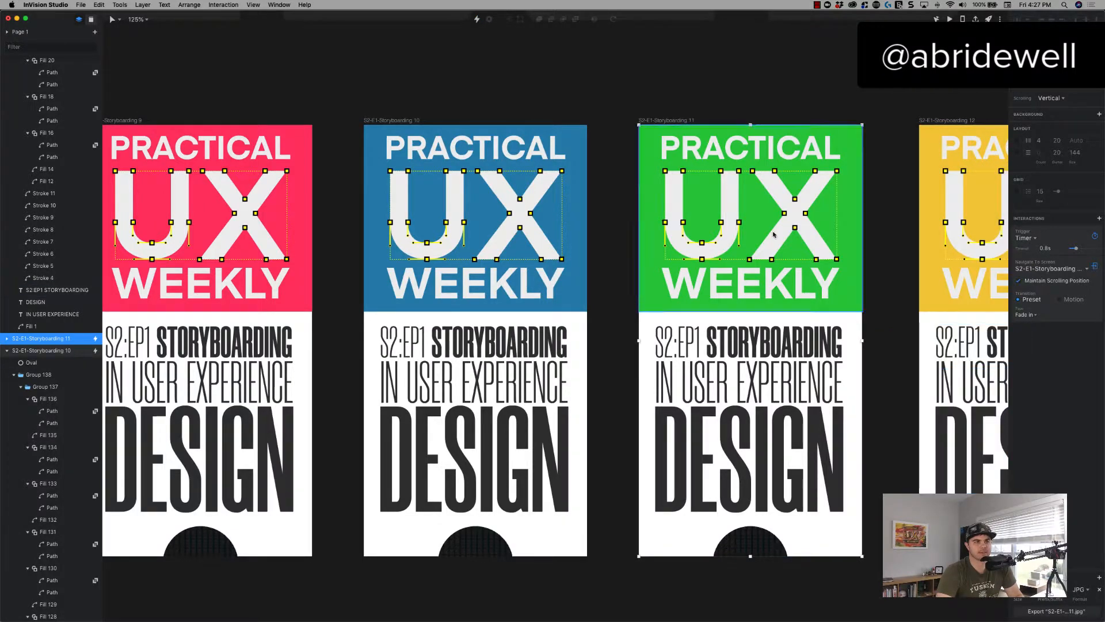
pyautogui.click(368, 120)
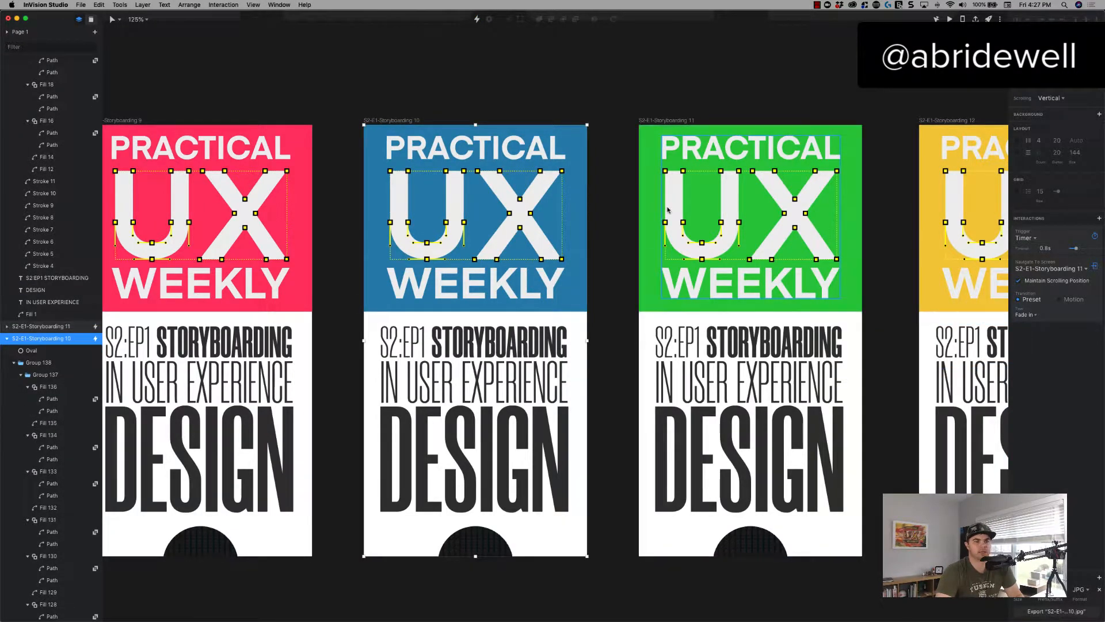
# Link the yellow S2-E1-Storyboarding 12 artboard to S2-E1-Storyboarding 13 with the 0.8s timer and Fade in transition
pyautogui.hscroll(10, 691, 160)
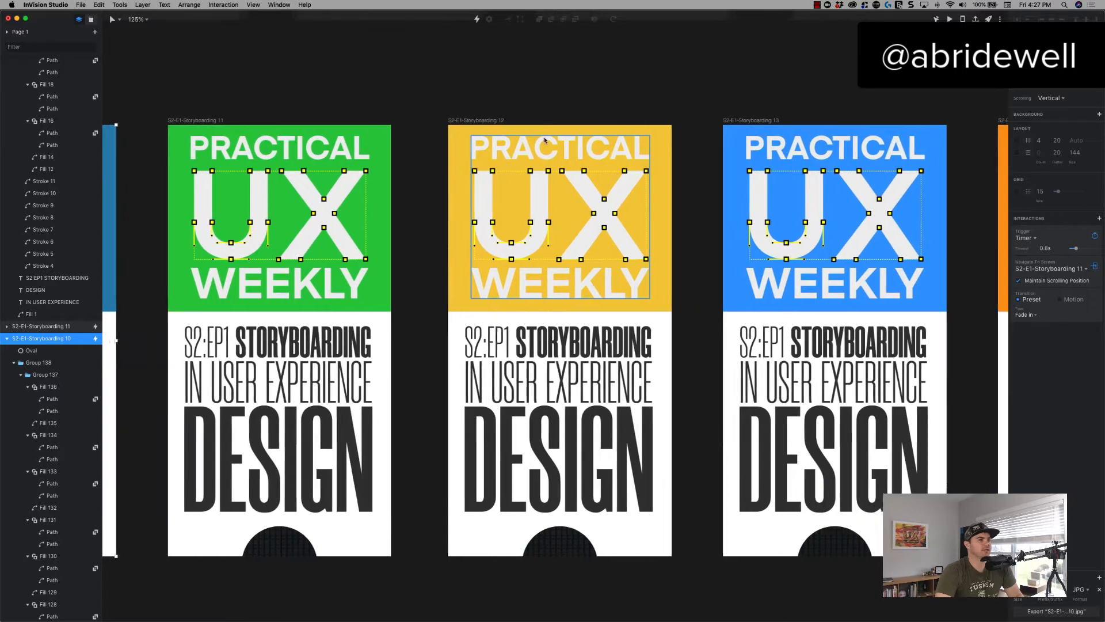
pyautogui.click(480, 121)
pyautogui.press('c')
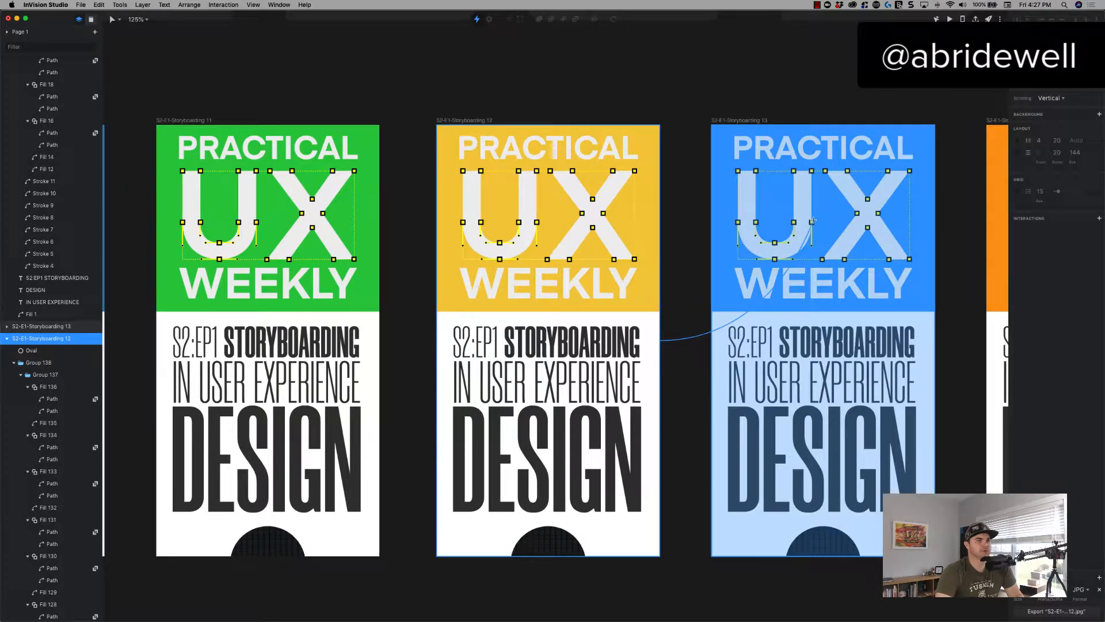
pyautogui.click(896, 292)
pyautogui.click(875, 316)
# Link S2-E1-Storyboarding 13 to the orange S2-E1-Storyboarding 14 artboard with the 0.8s timer and Fade in transition
pyautogui.hscroll(5, 449, 115)
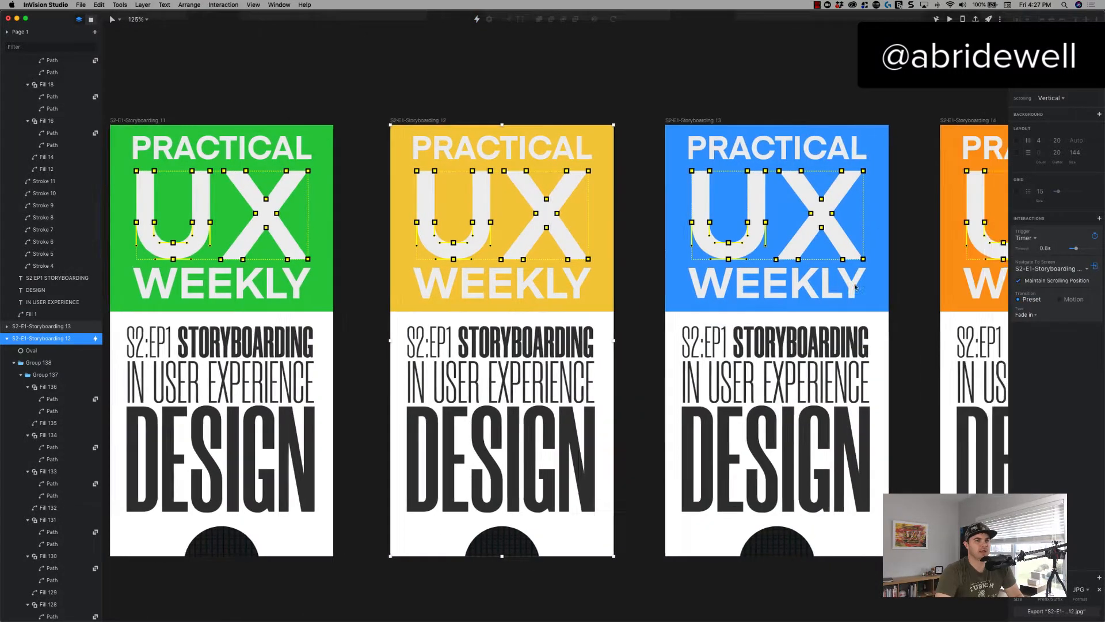
pyautogui.click(481, 120)
pyautogui.press('c')
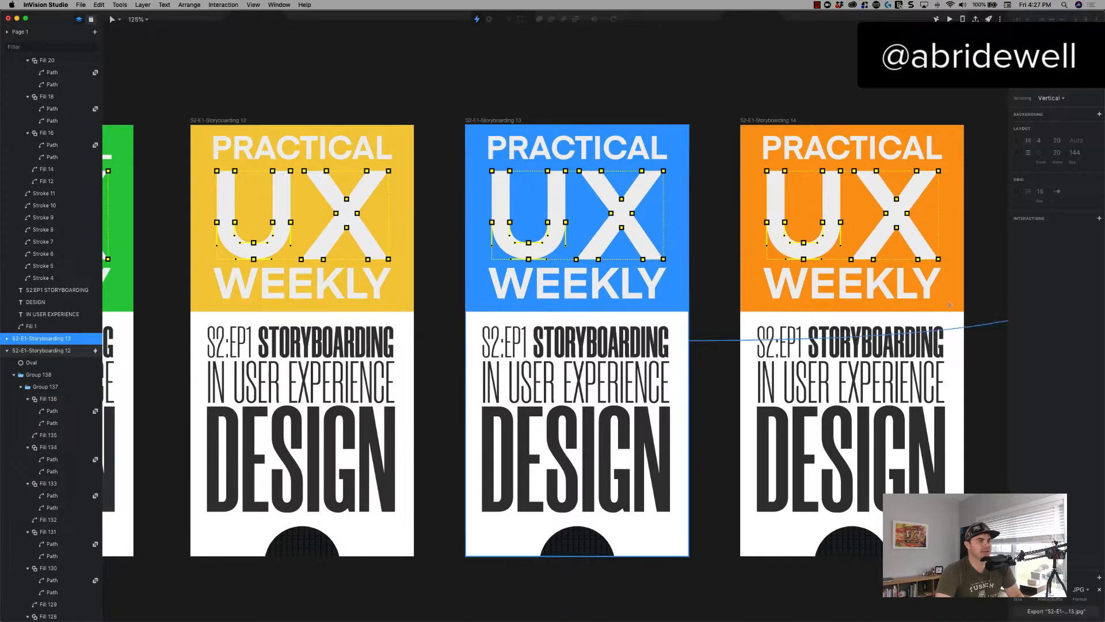
pyautogui.click(893, 290)
pyautogui.click(950, 382)
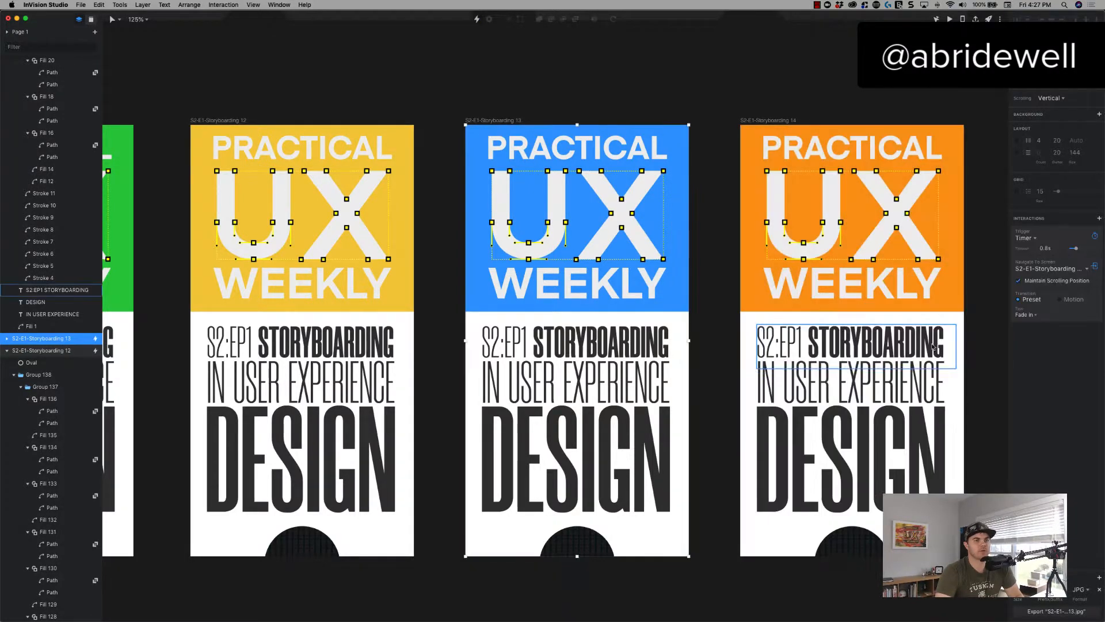
# Link S2-E1-Storyboarding 14 to the red S2-E1-Storyboarding 15 artboard with the 0.8s timer and Fade in transition
pyautogui.hscroll(3, 618, 123)
pyautogui.click(617, 123)
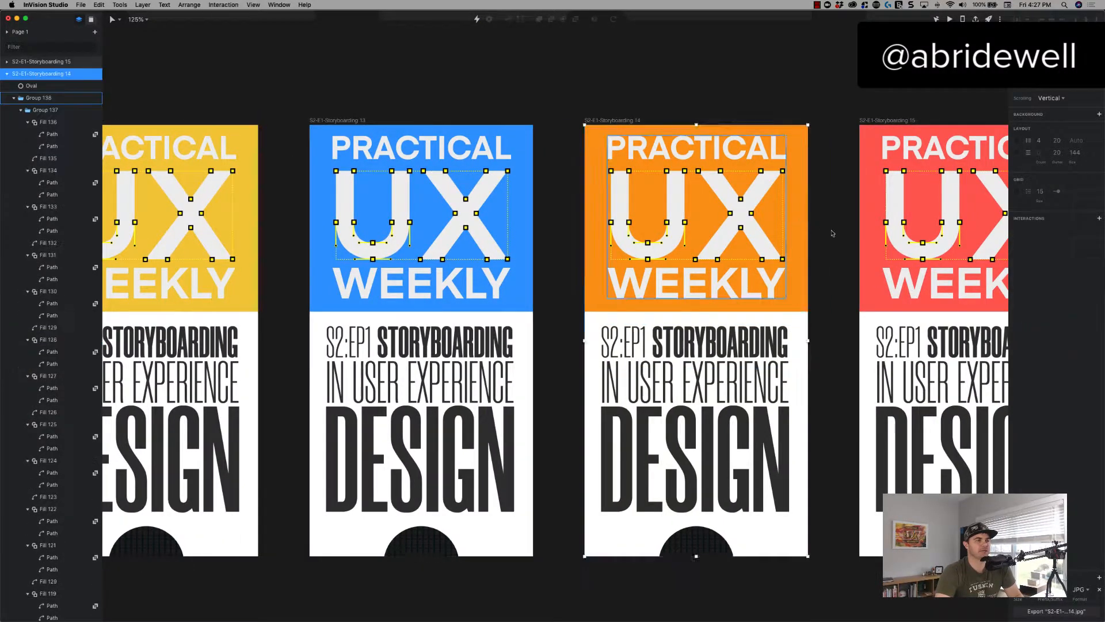
pyautogui.press('c')
pyautogui.click(889, 245)
pyautogui.click(945, 336)
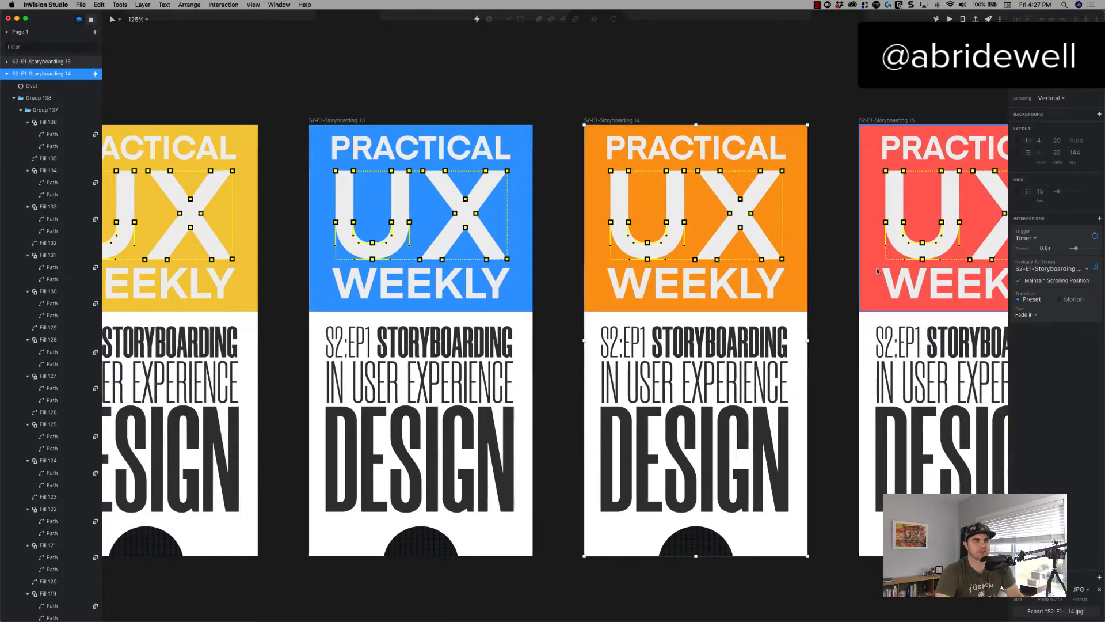
# Loop the sequence by linking S2-E1-Storyboarding 15 back to S2-E1-Storyboarding 1 with the 0.8s timer and Fade in transition
pyautogui.hscroll(8, 876, 267)
pyautogui.click(475, 121)
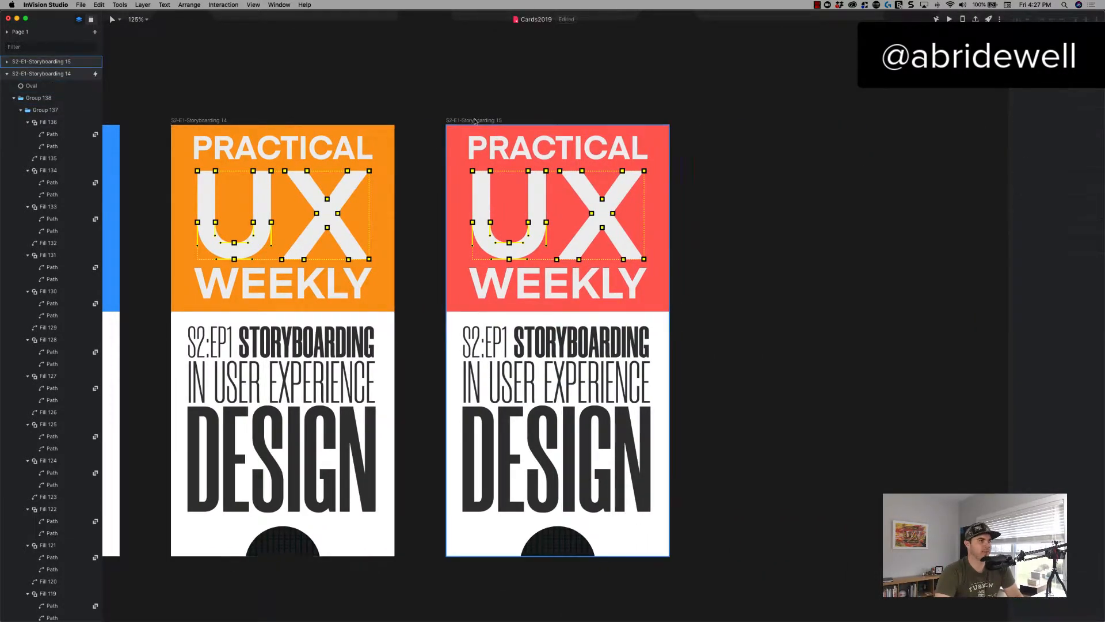
pyautogui.press('c')
pyautogui.hscroll(-20, 444, 109)
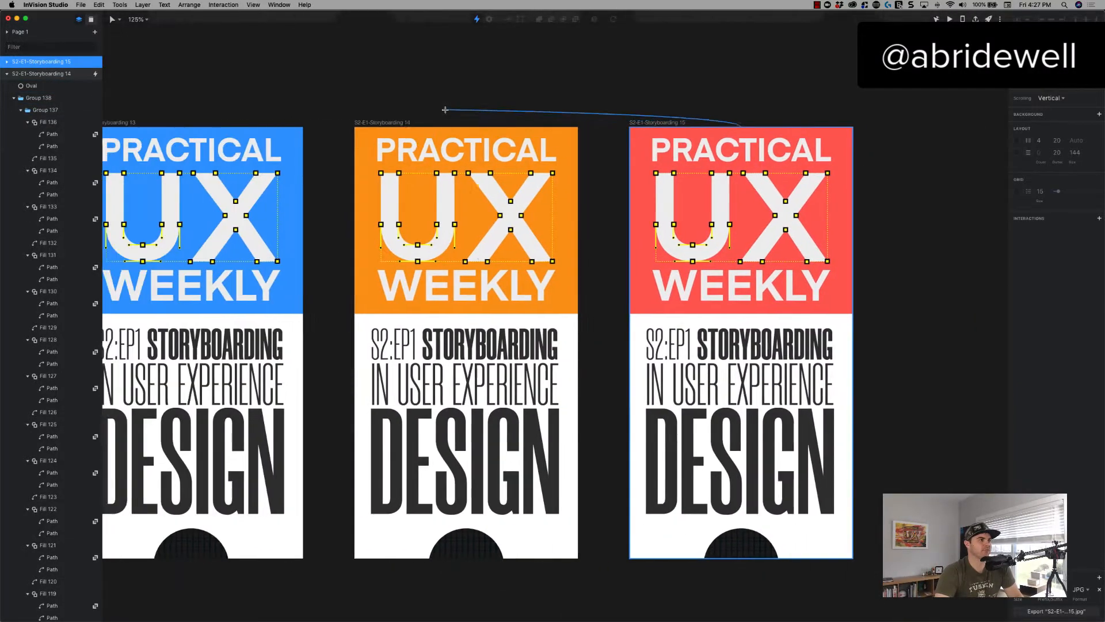
pyautogui.hscroll(-15, 443, 110)
pyautogui.click(476, 258)
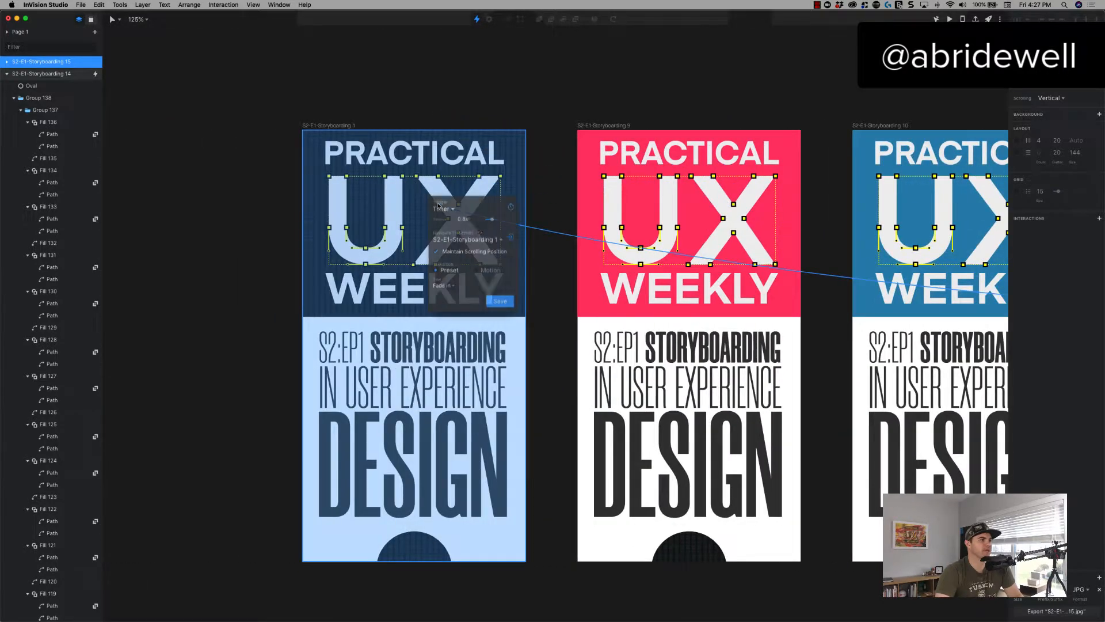
pyautogui.click(499, 303)
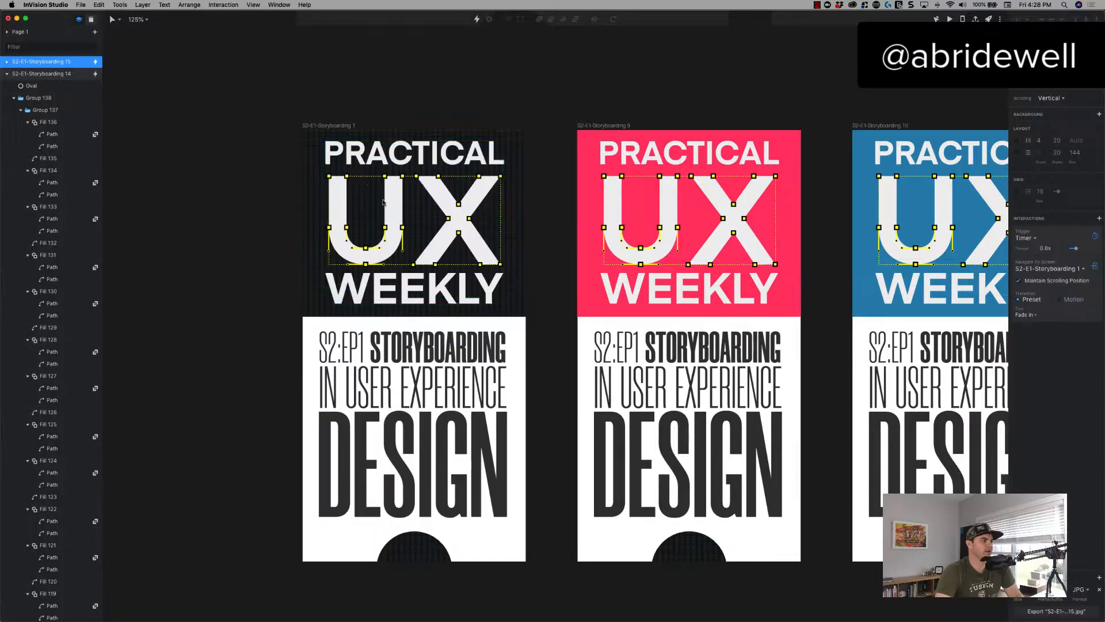
# Preview the prototype starting from S2-E1-Storyboarding 1, and close the preview window
pyautogui.click(334, 128)
pyautogui.press('super+p')
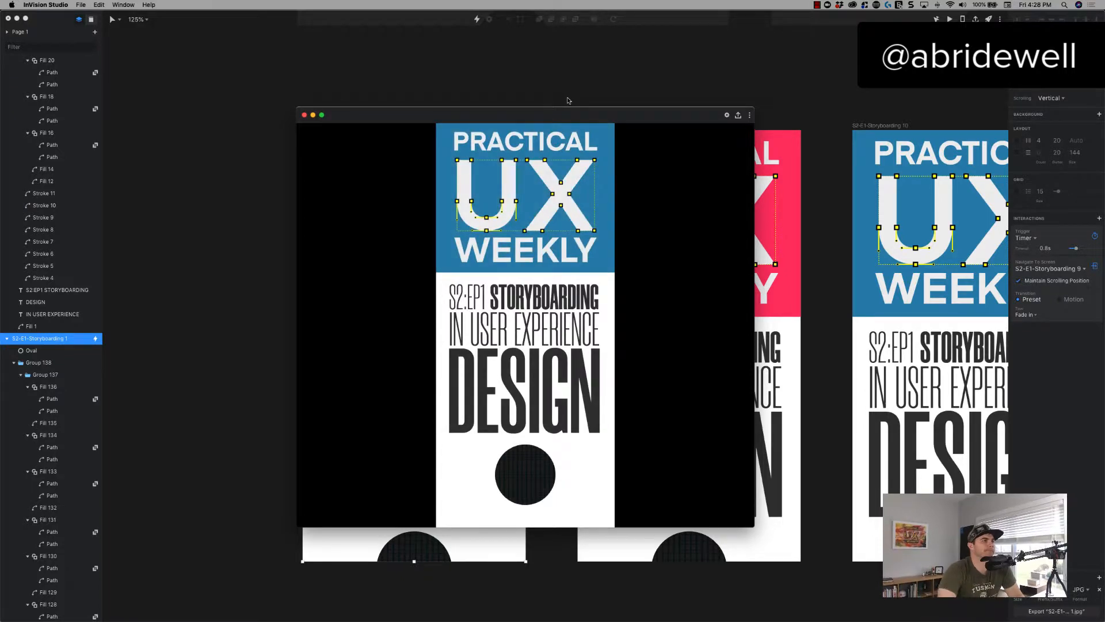
pyautogui.click(304, 115)
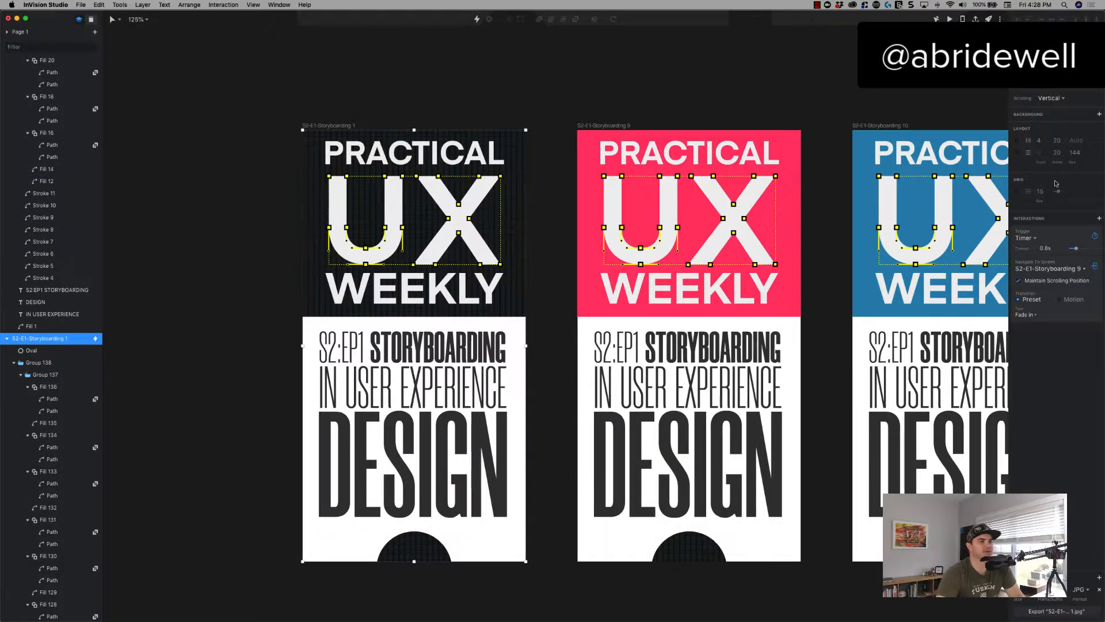
# Change the transition type of S2-E1-Storyboarding 1 to Instant and check it in a preview
pyautogui.click(1030, 313)
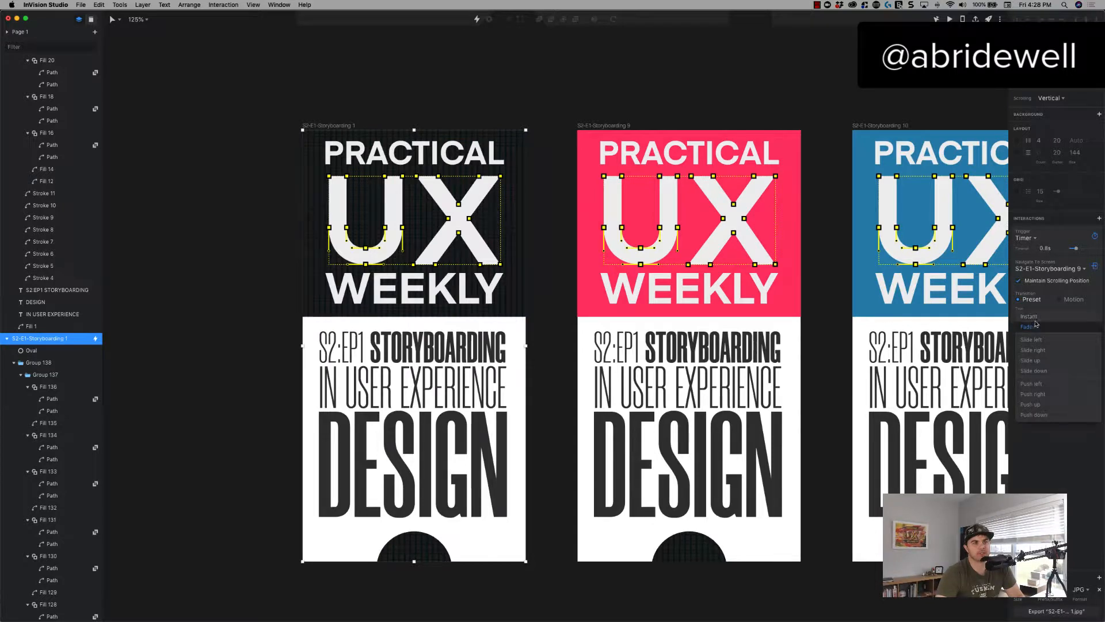
pyautogui.click(1030, 337)
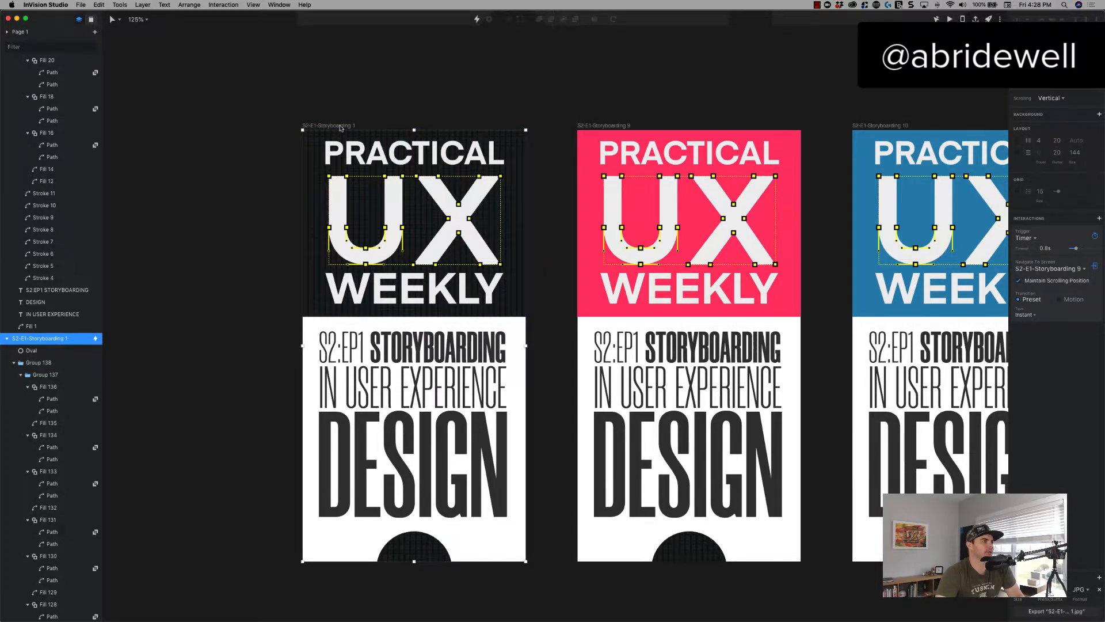
pyautogui.press('super+p')
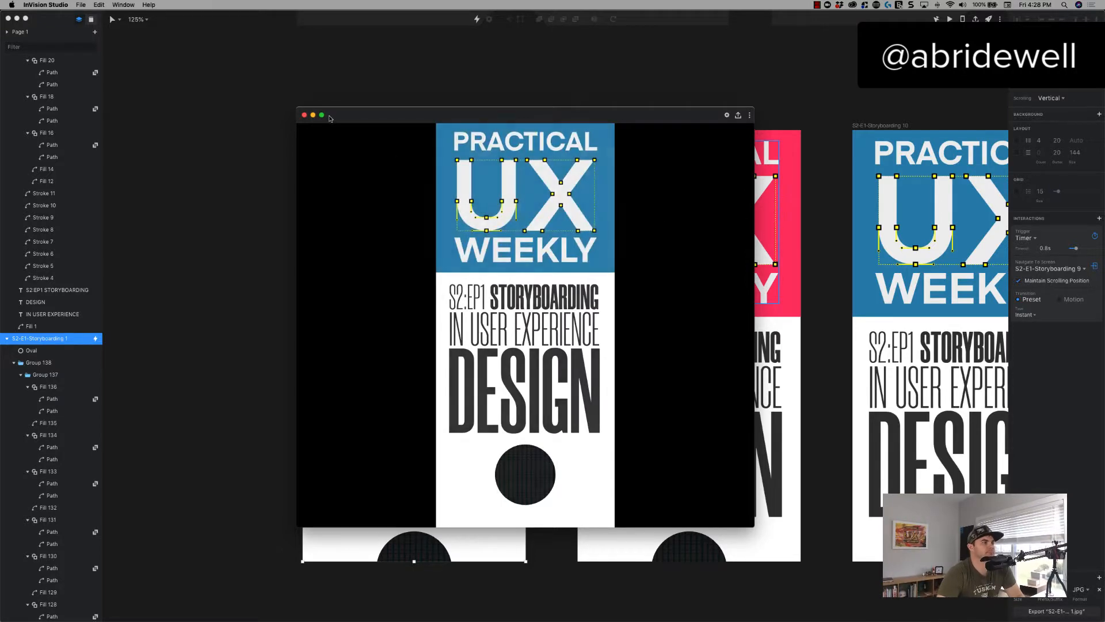
pyautogui.click(303, 115)
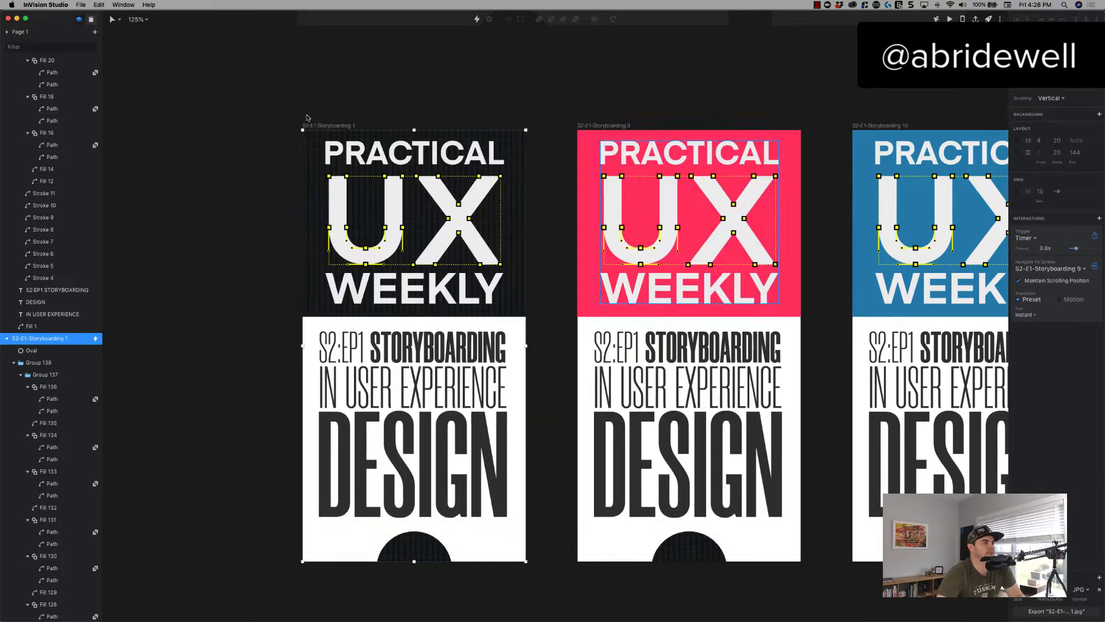
# Set the transition type to Instant on S2-E1-Storyboarding 9 and S2-E1-Storyboarding 10
pyautogui.click(644, 133)
pyautogui.click(1029, 314)
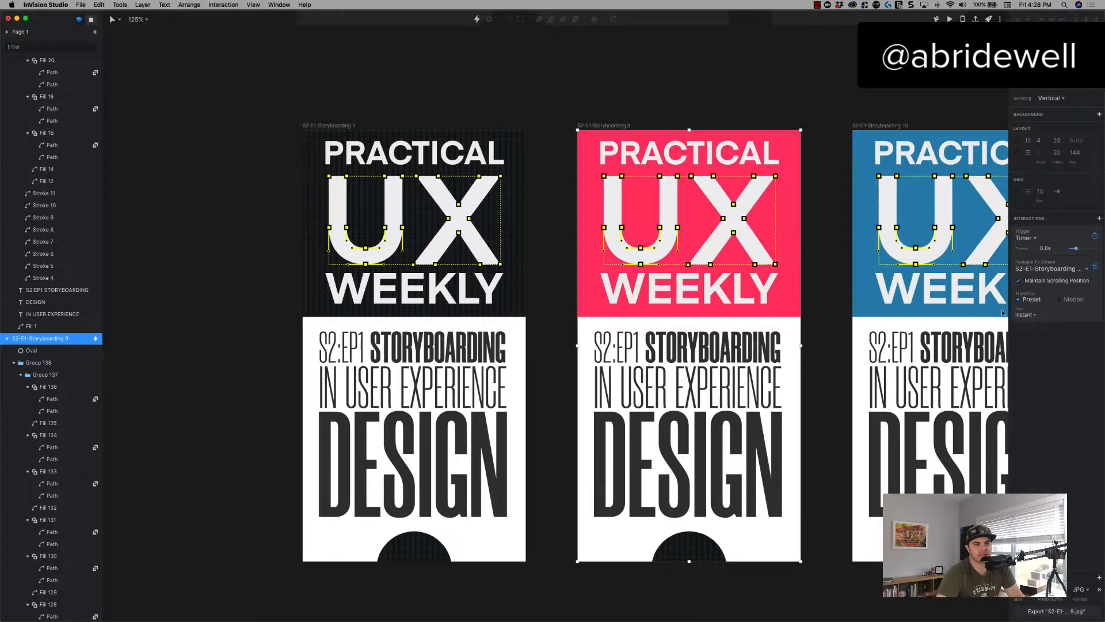
pyautogui.click(1033, 325)
pyautogui.click(907, 123)
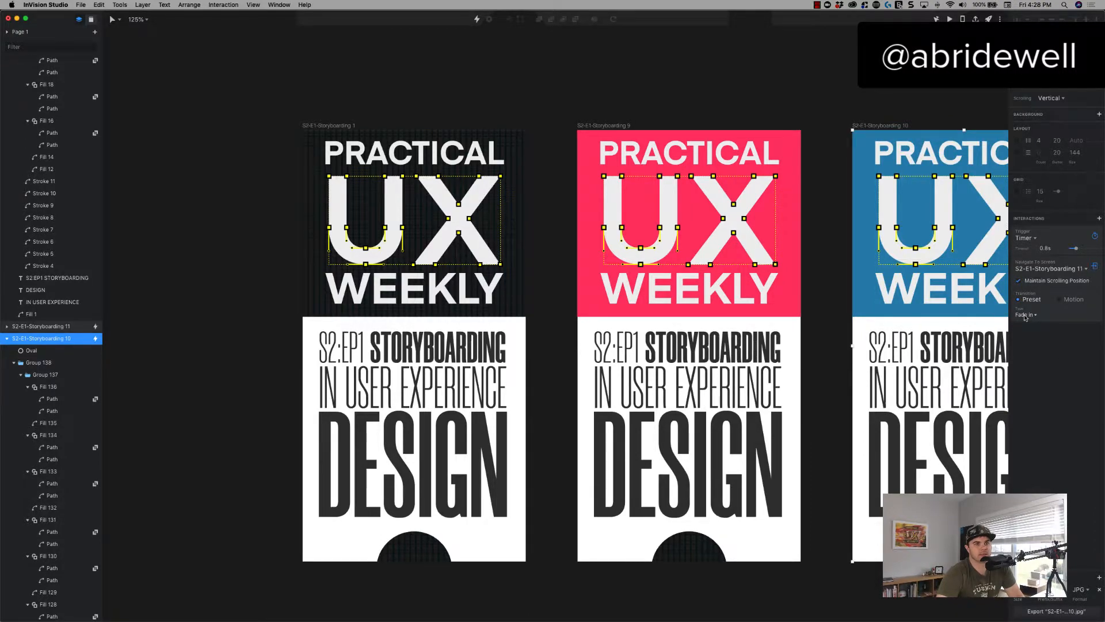
pyautogui.click(1025, 317)
pyautogui.click(1033, 325)
# Set the transition type to Instant on the green S2-E1-Storyboarding 11 and yellow S2-E1-Storyboarding 12 artboards
pyautogui.hscroll(10, 267, 285)
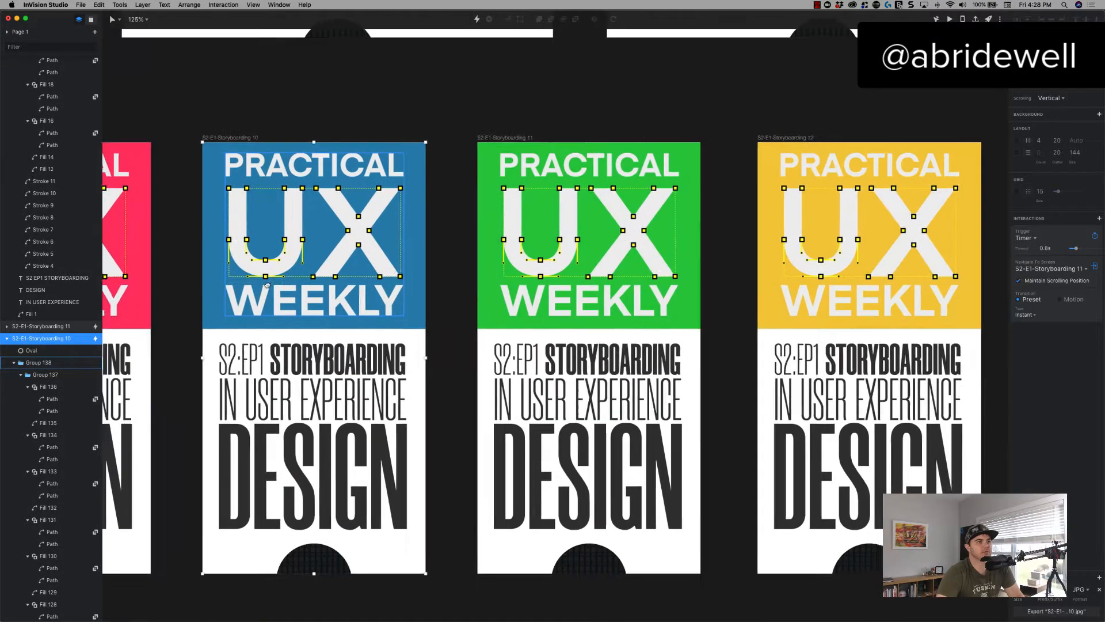
pyautogui.moveTo(267, 285); pyautogui.dragTo(240, 287)
pyautogui.click(488, 138)
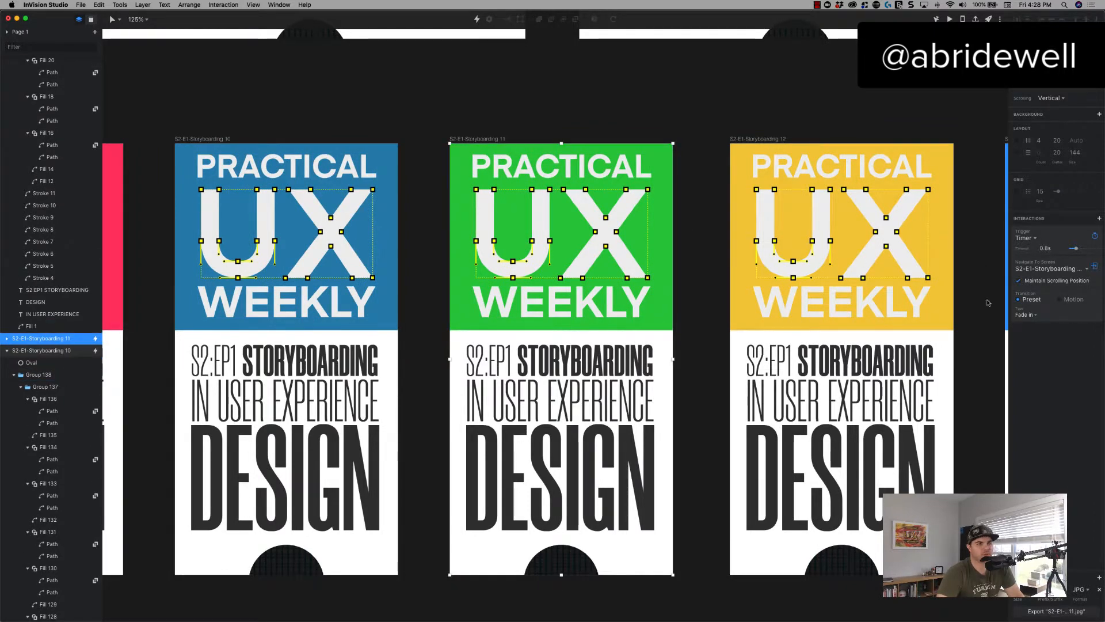
pyautogui.click(1025, 315)
pyautogui.click(1033, 325)
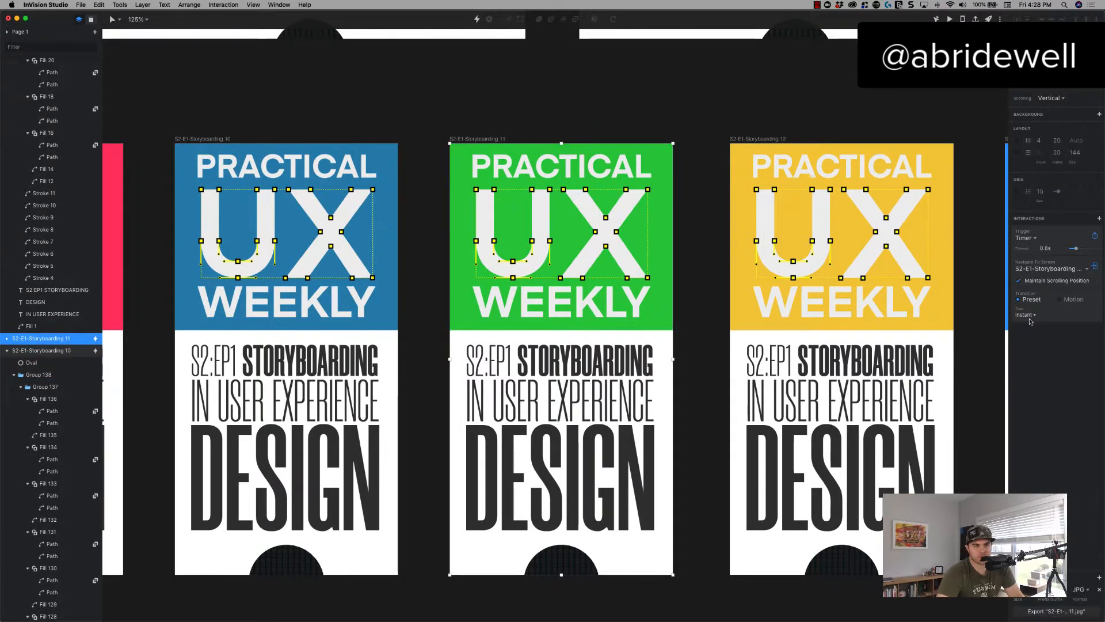
pyautogui.click(759, 151)
pyautogui.click(1030, 314)
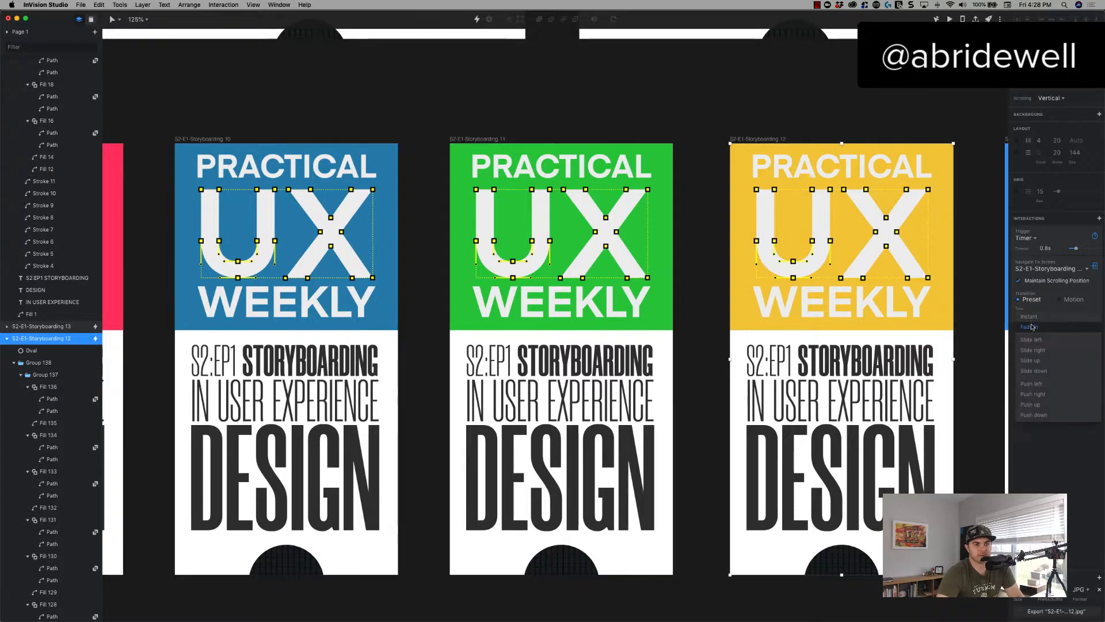
pyautogui.click(1028, 316)
pyautogui.hscroll(5, 518, 208)
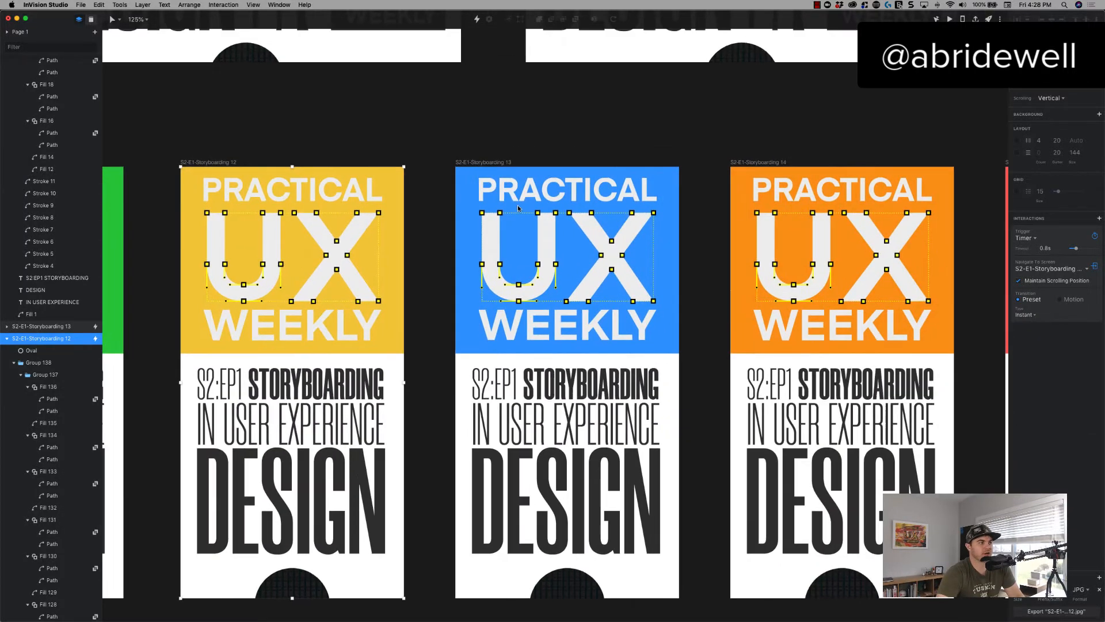
# Set the transition type to Instant on the blue S2-E1-Storyboarding 13 and orange S2-E1-Storyboarding 14 artboards
pyautogui.click(495, 169)
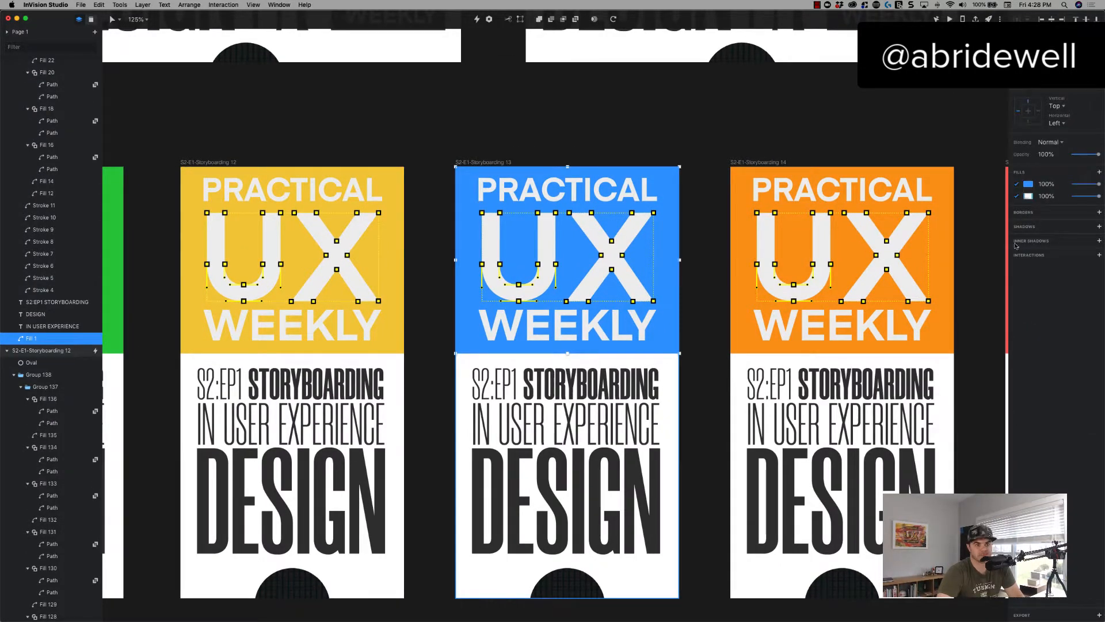
pyautogui.press('Escape')
pyautogui.click(1029, 316)
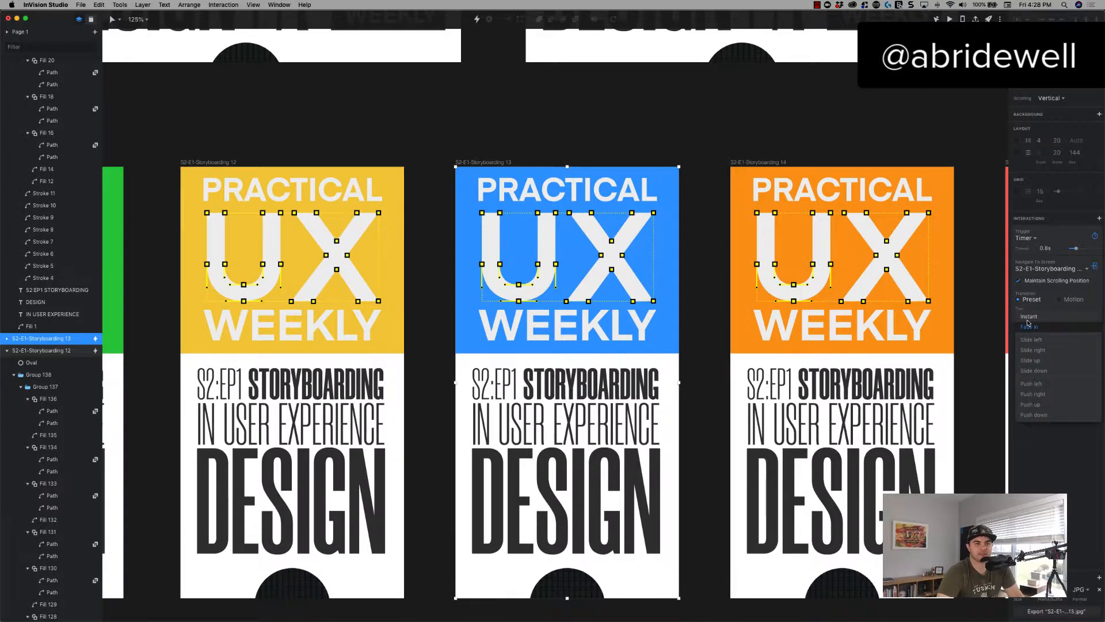
pyautogui.click(1029, 320)
pyautogui.click(770, 167)
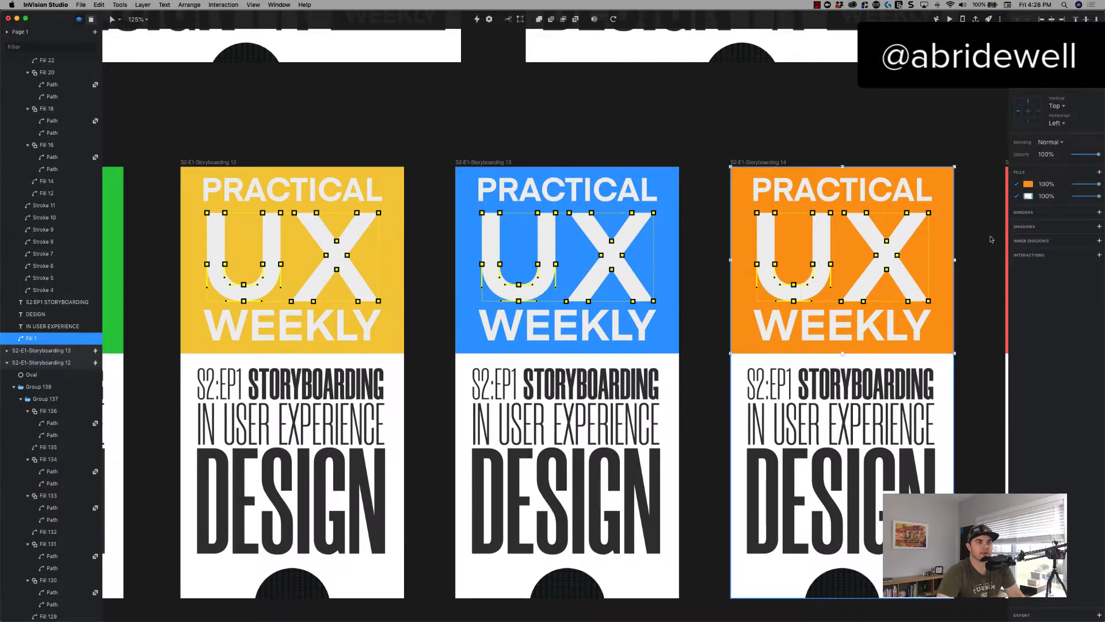
pyautogui.press('Escape')
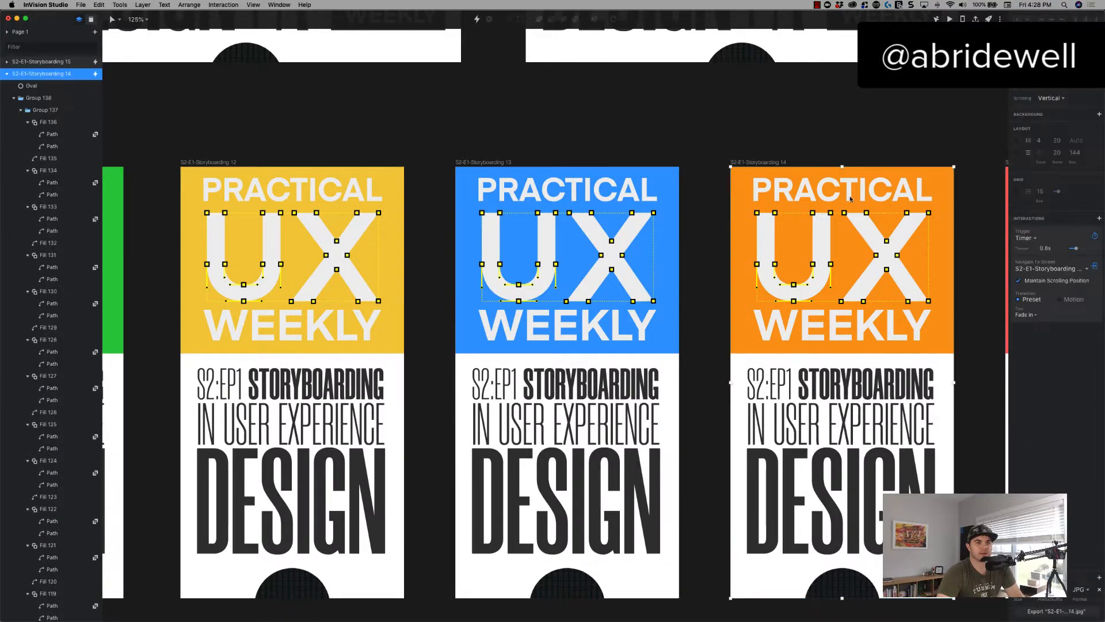
pyautogui.click(1029, 316)
pyautogui.click(1029, 316)
# Set the transition type to Instant on the red S2-E1-Storyboarding 15 artboard and clear the selection
pyautogui.hscroll(10, 535, 176)
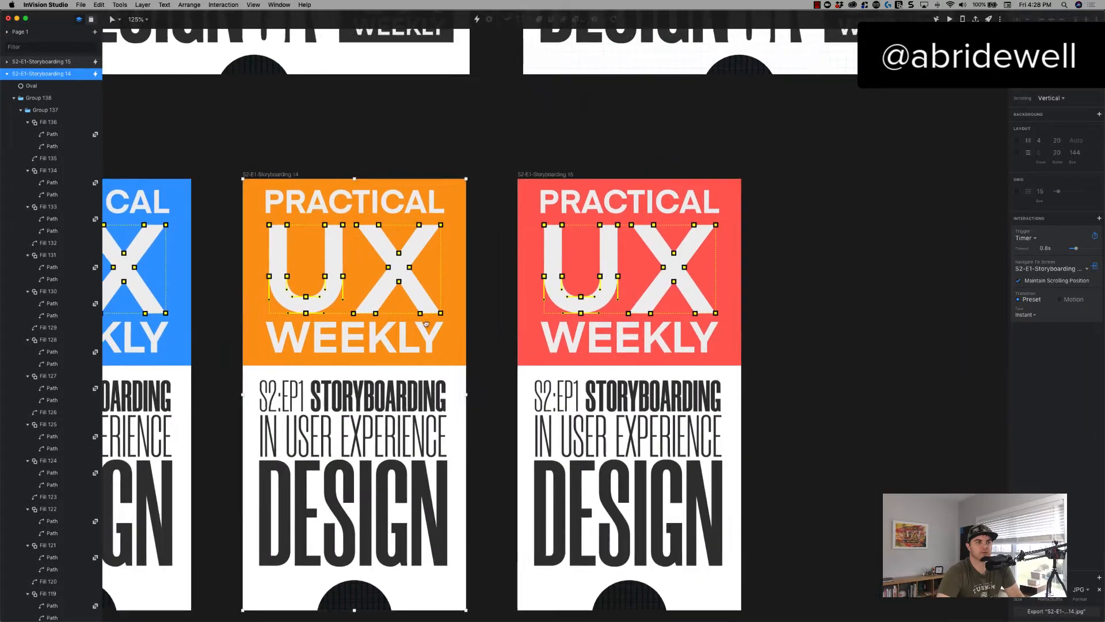
pyautogui.click(535, 175)
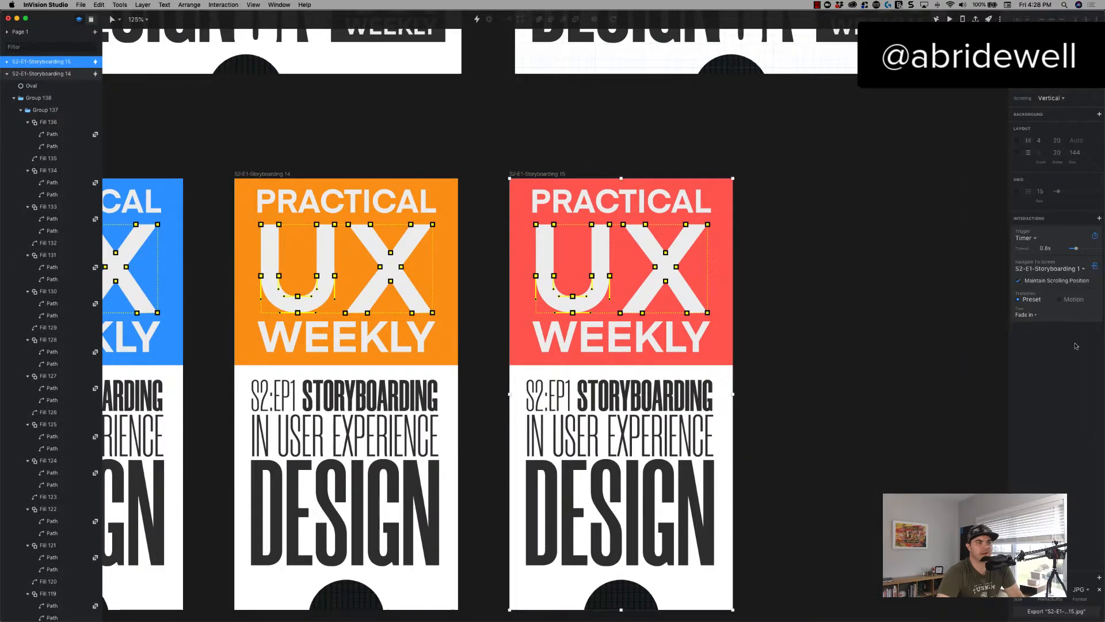
pyautogui.click(1035, 317)
pyautogui.click(1030, 317)
pyautogui.click(874, 349)
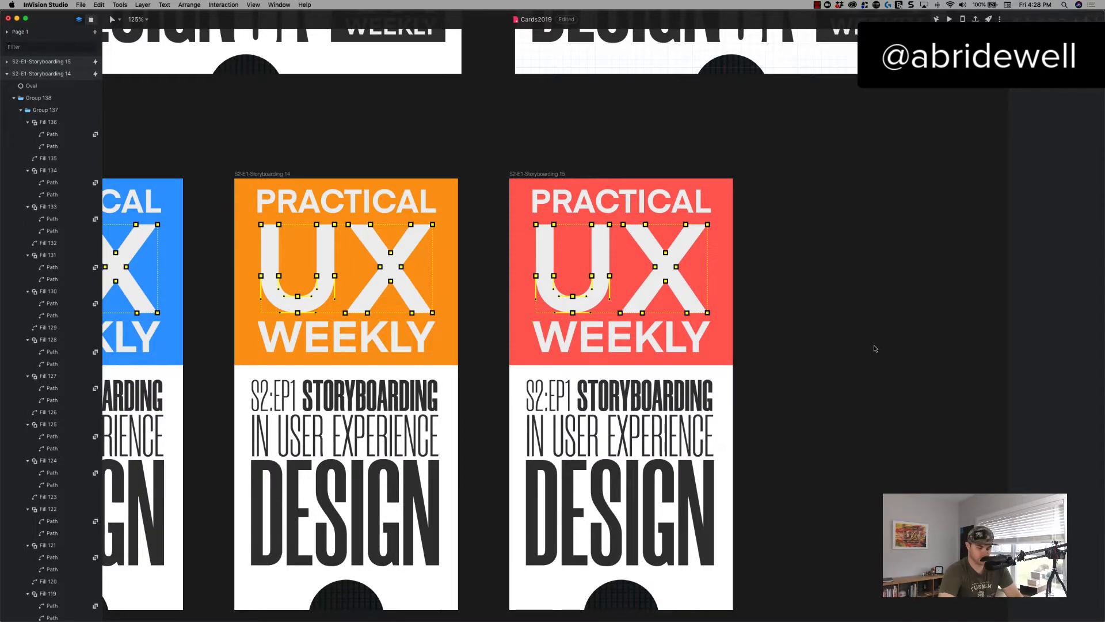
# Preview the prototype with no artboard selected, and close the preview window
pyautogui.press('super+p')
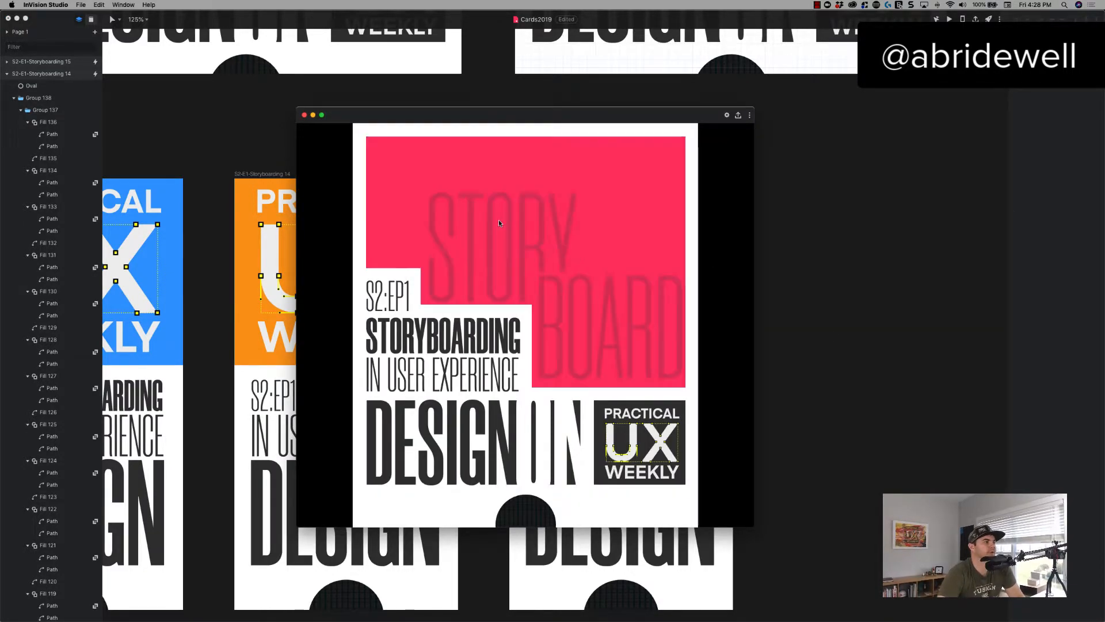
pyautogui.click(238, 139)
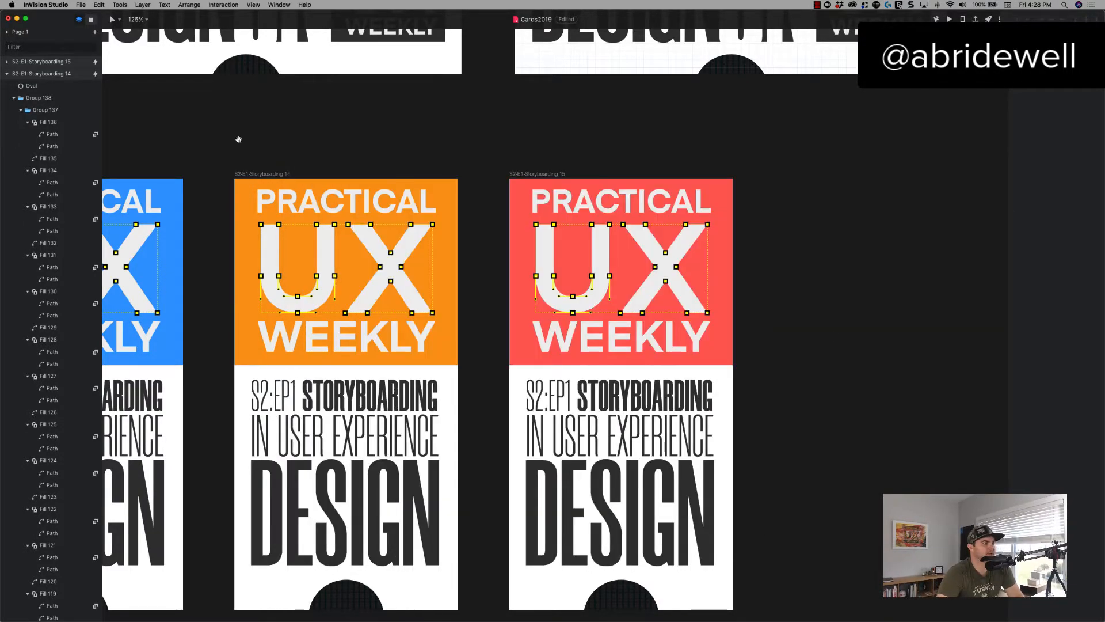
# Preview the card loop starting from S2-E1-Storyboarding 1, shorten the preview window to crop the card's lower edge, and close the preview
pyautogui.scroll(15, 238, 139)
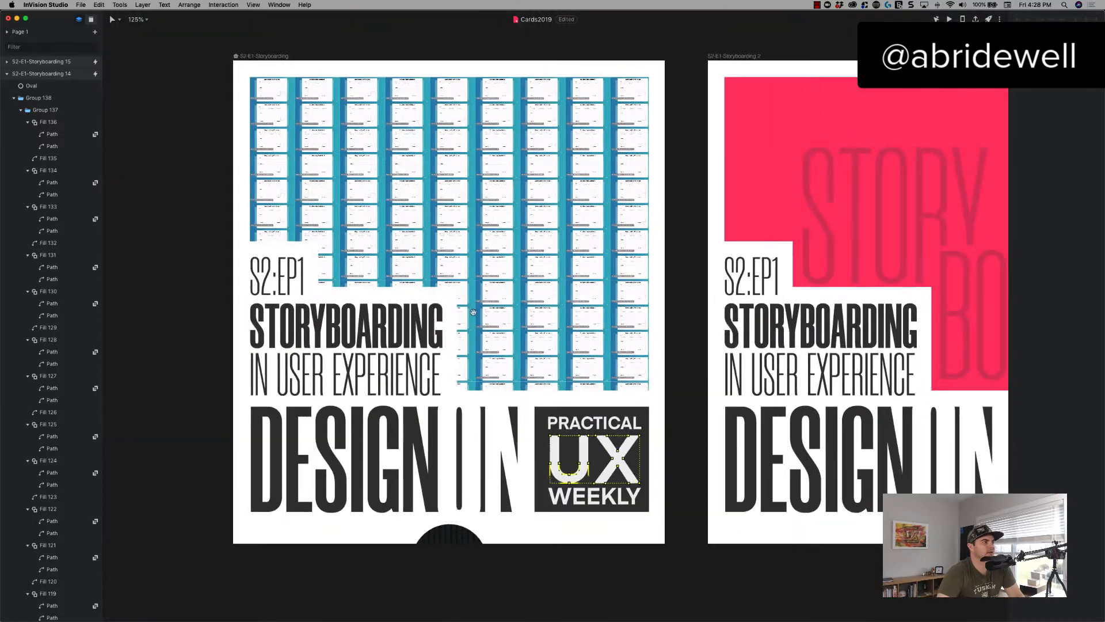
pyautogui.scroll(-8, 241, 65)
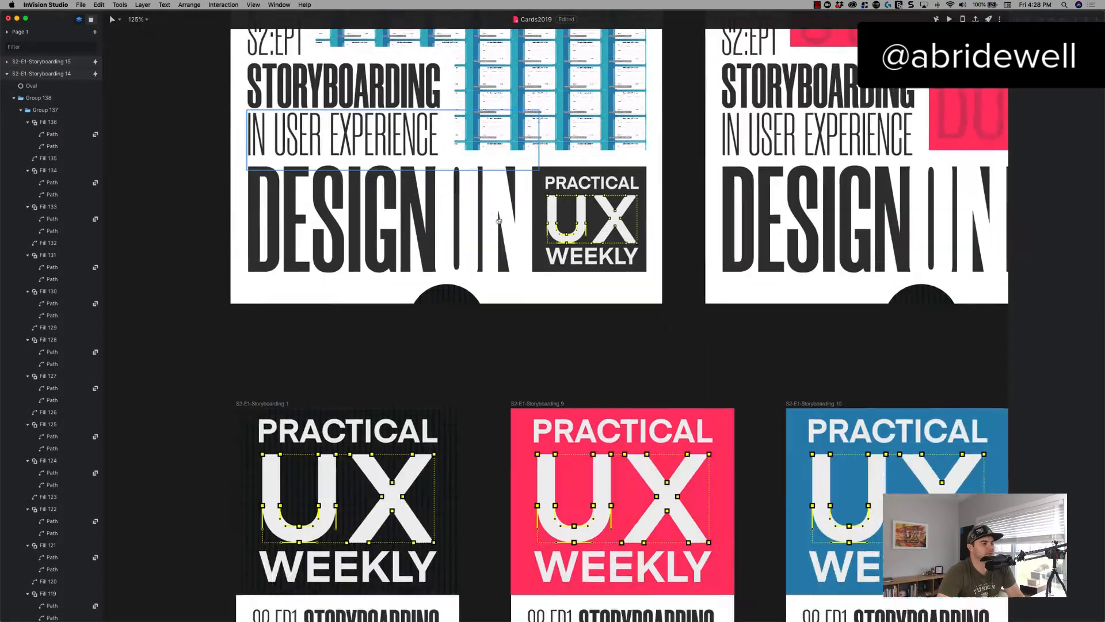
pyautogui.click(267, 358)
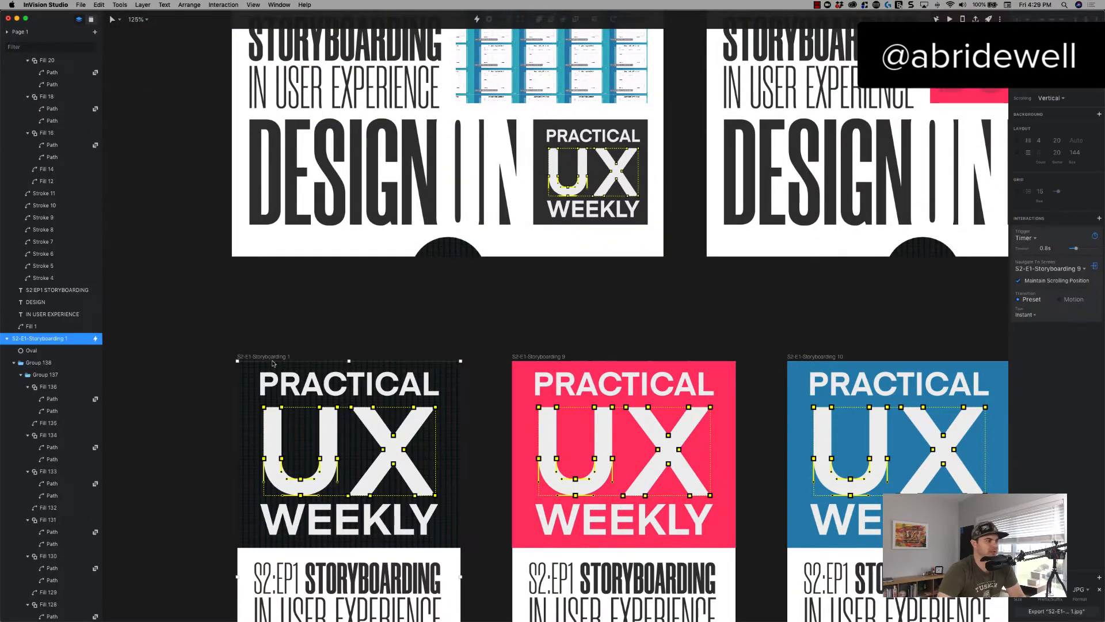
pyautogui.rightClick(275, 357)
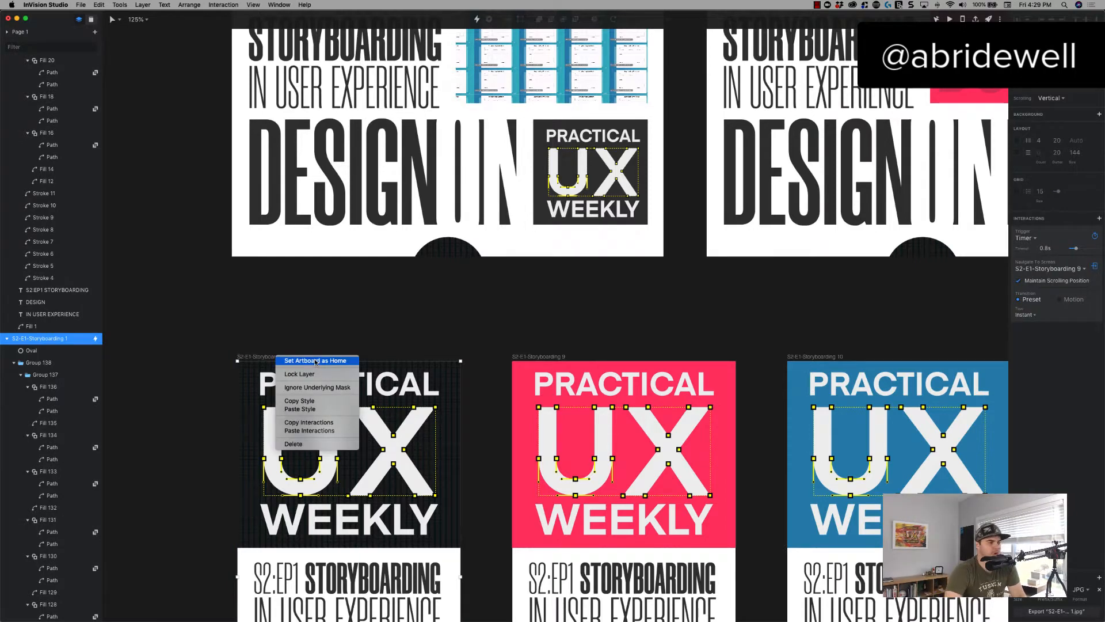
pyautogui.click(355, 336)
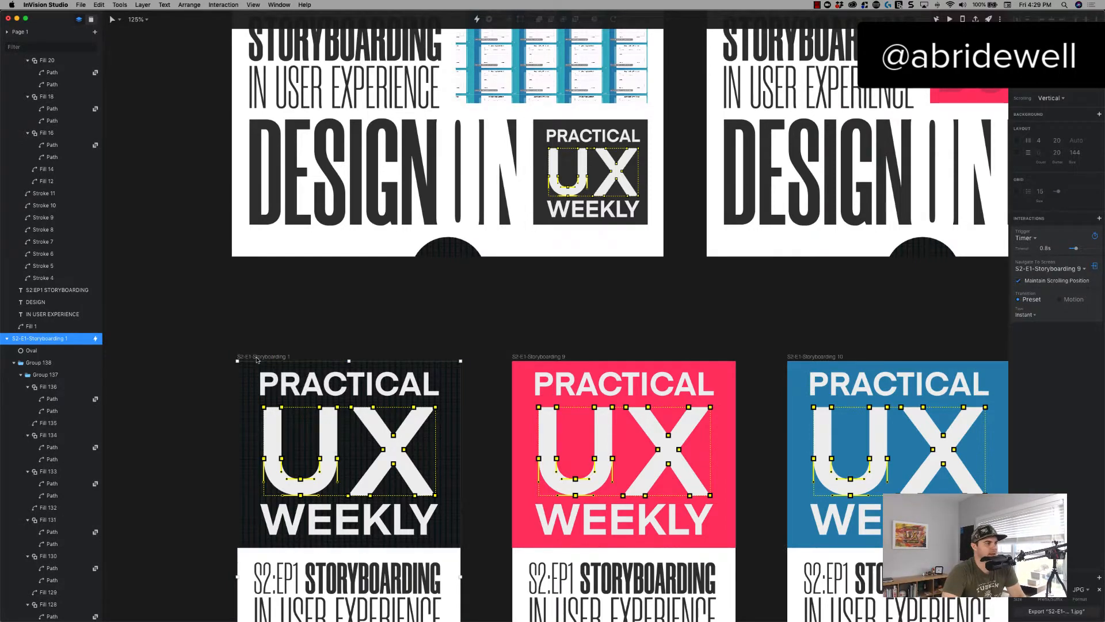
pyautogui.press('super+p')
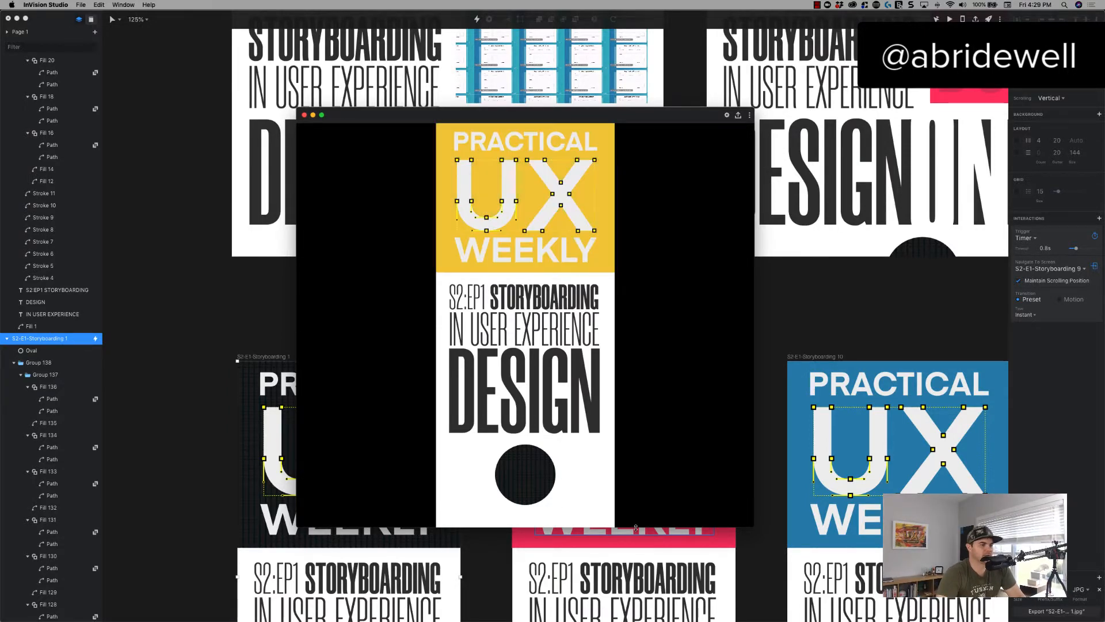
pyautogui.moveTo(635, 527); pyautogui.dragTo(635, 475)
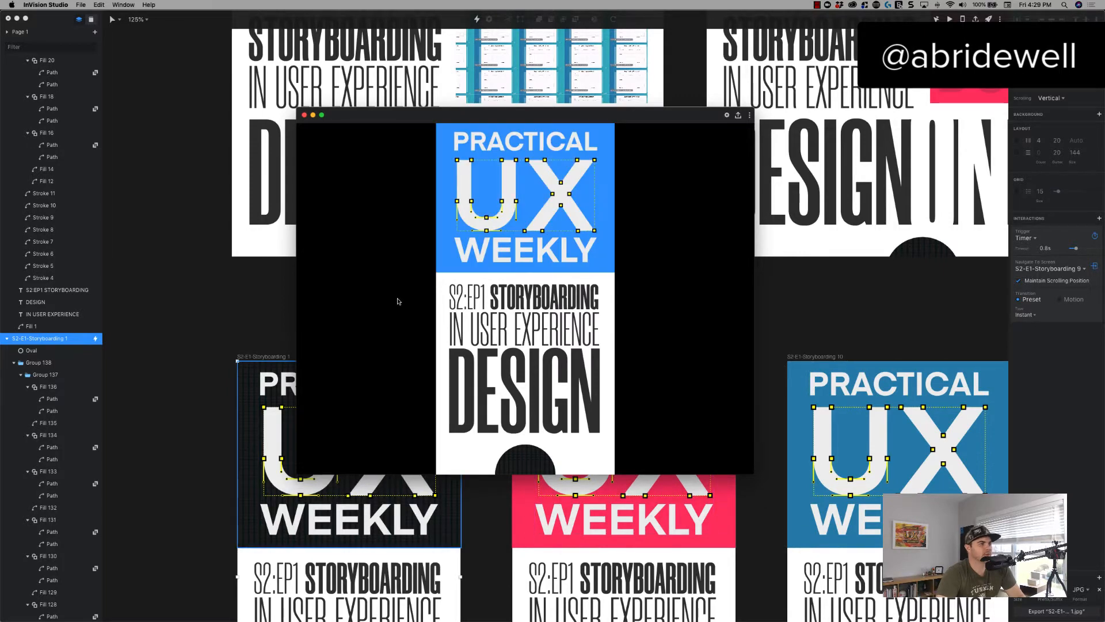
pyautogui.press('super+w')
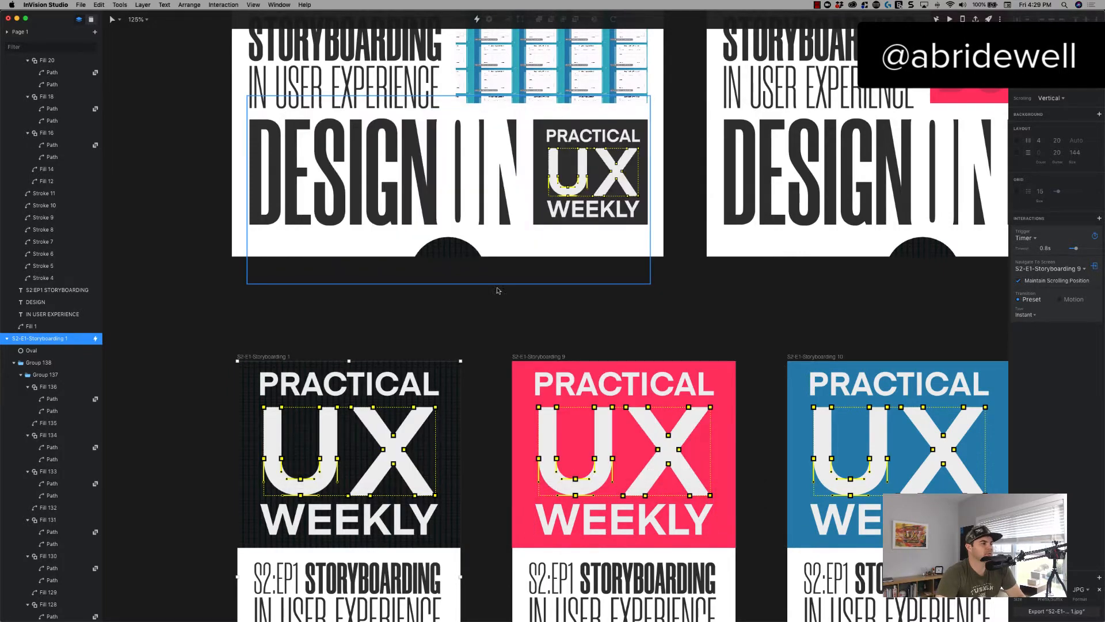
pyautogui.scroll(-8, 492, 290)
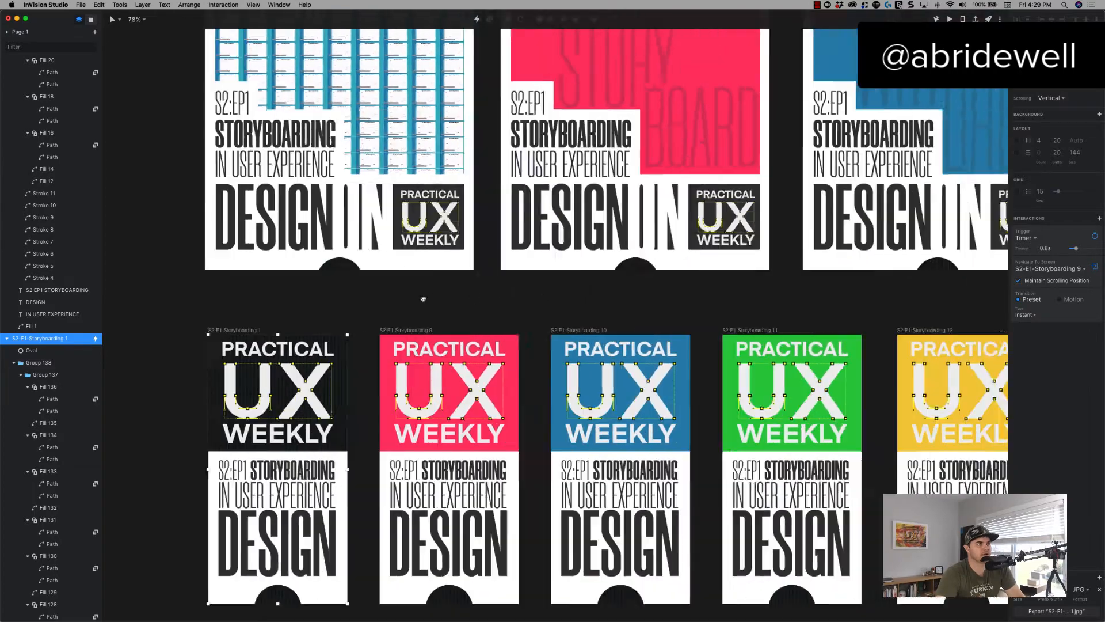
pyautogui.scroll(-3, 423, 298)
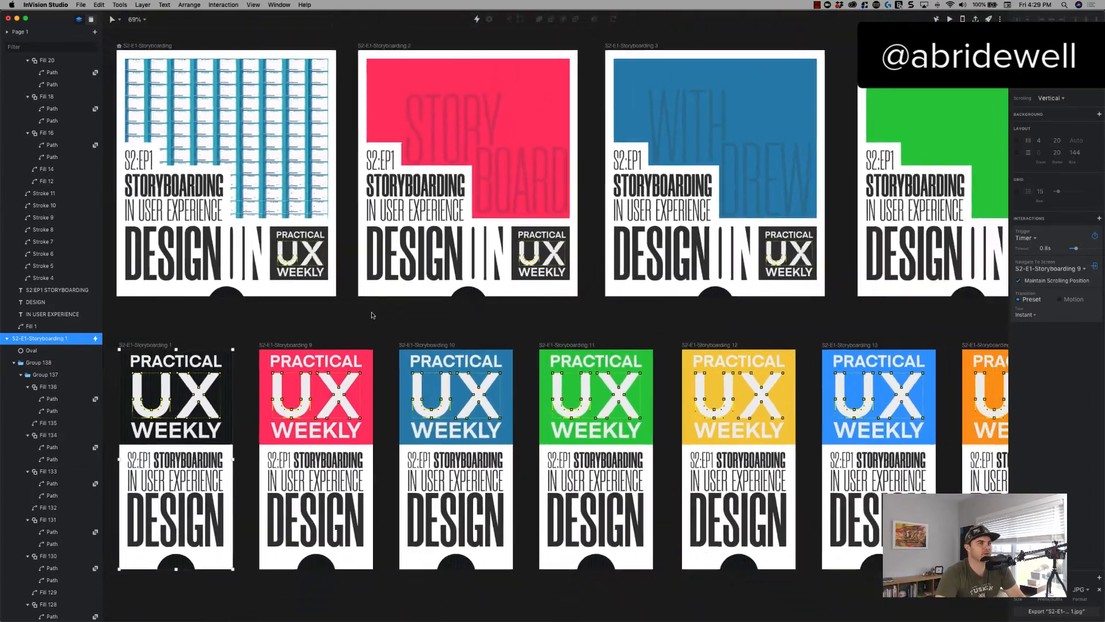
pyautogui.scroll(-8, 373, 314)
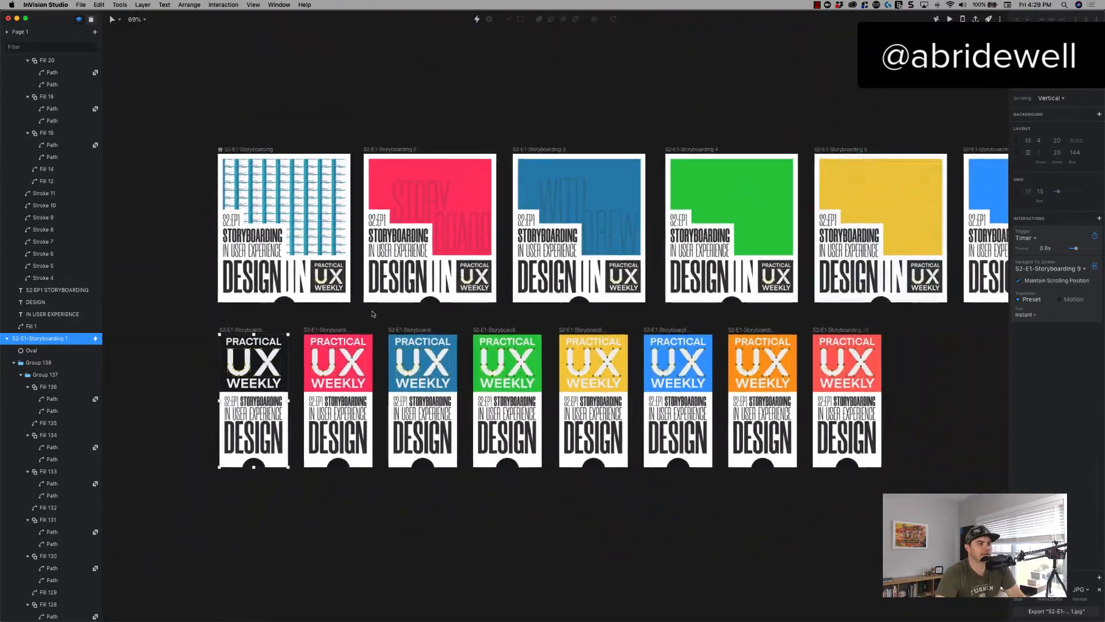
pyautogui.hscroll(3, 612, 273)
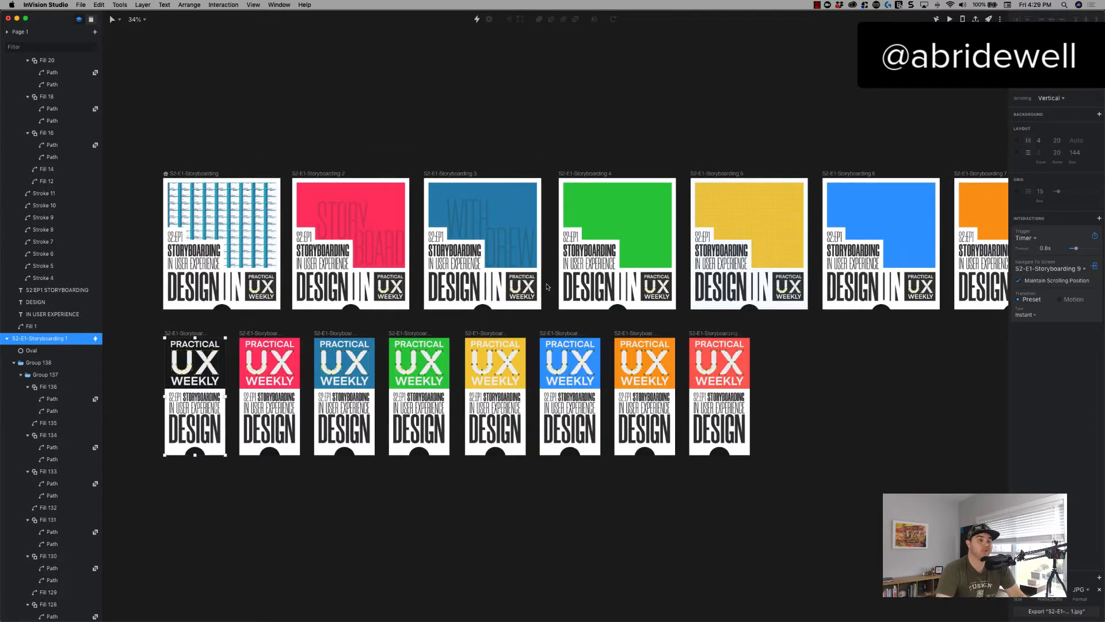